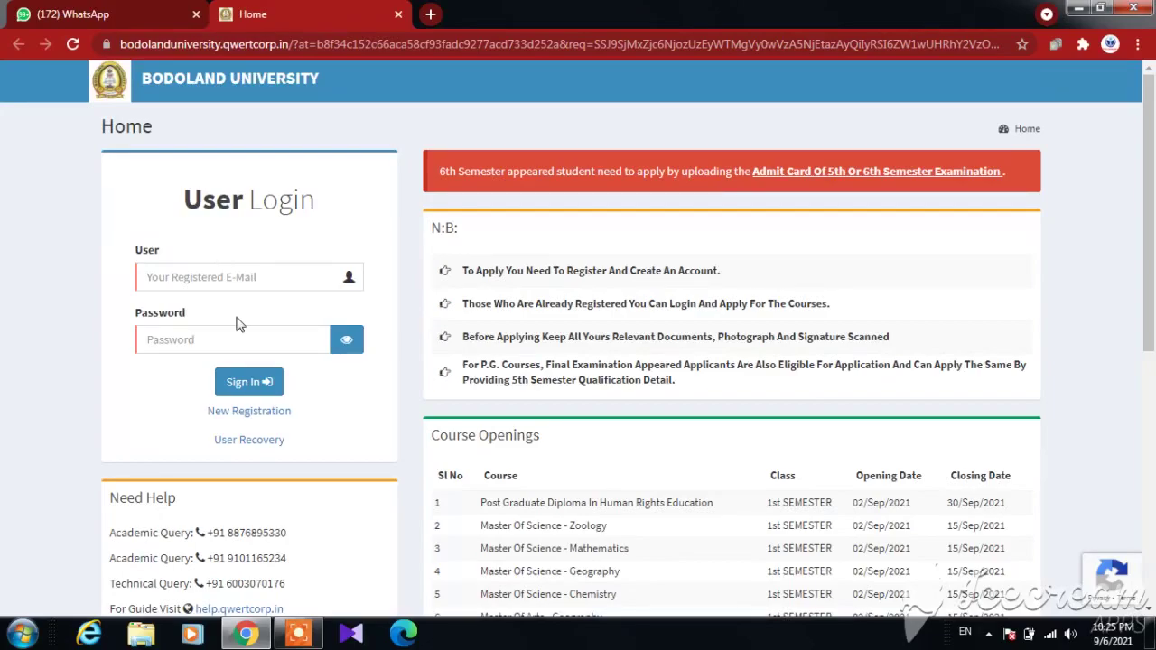
Start a New Registration and set Course Applying for to B.ED. PROGRAM.
left_click(250, 414)
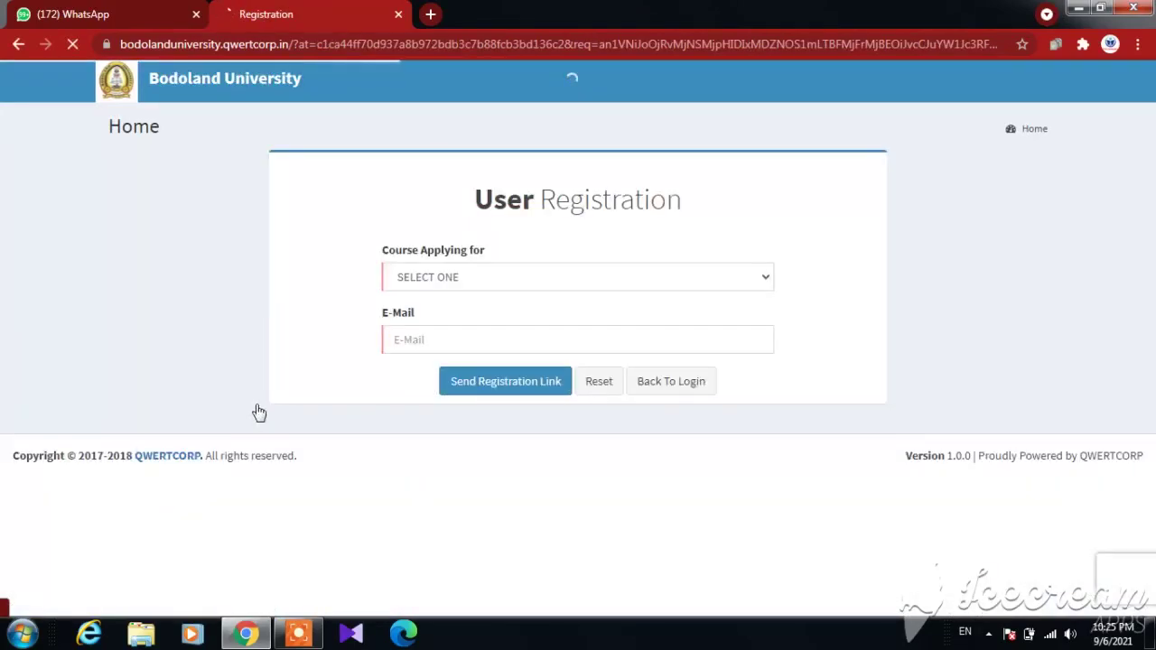
left_click(504, 280)
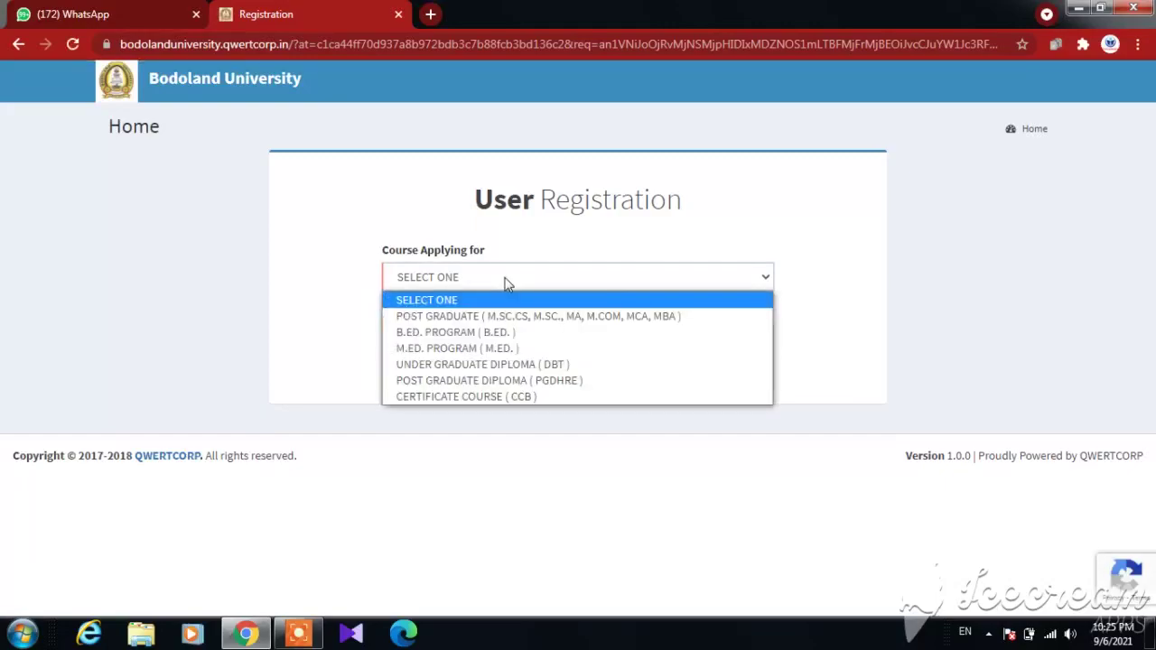
left_click(504, 332)
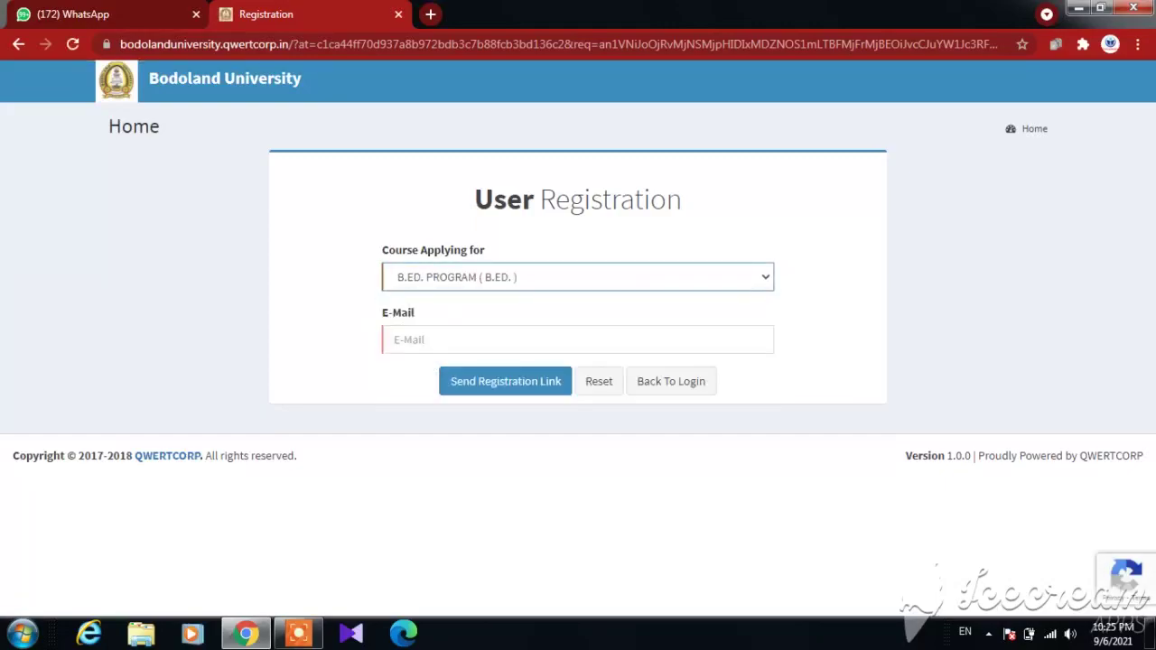
left_click(565, 285)
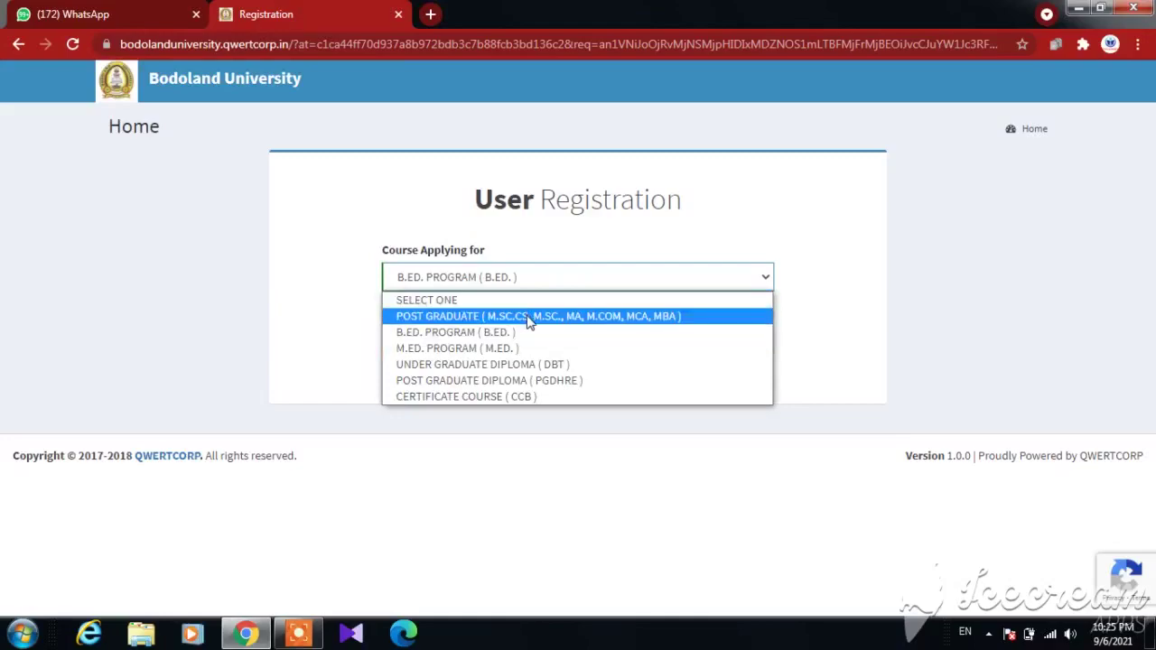
left_click(529, 323)
left_click(594, 286)
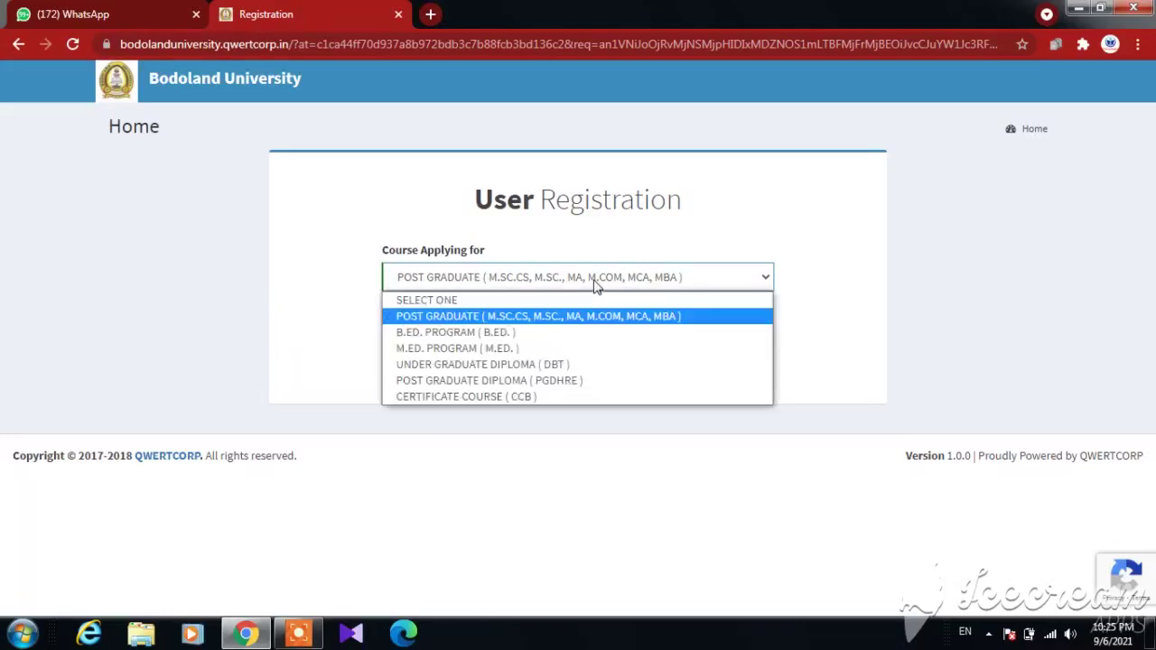
left_click(552, 336)
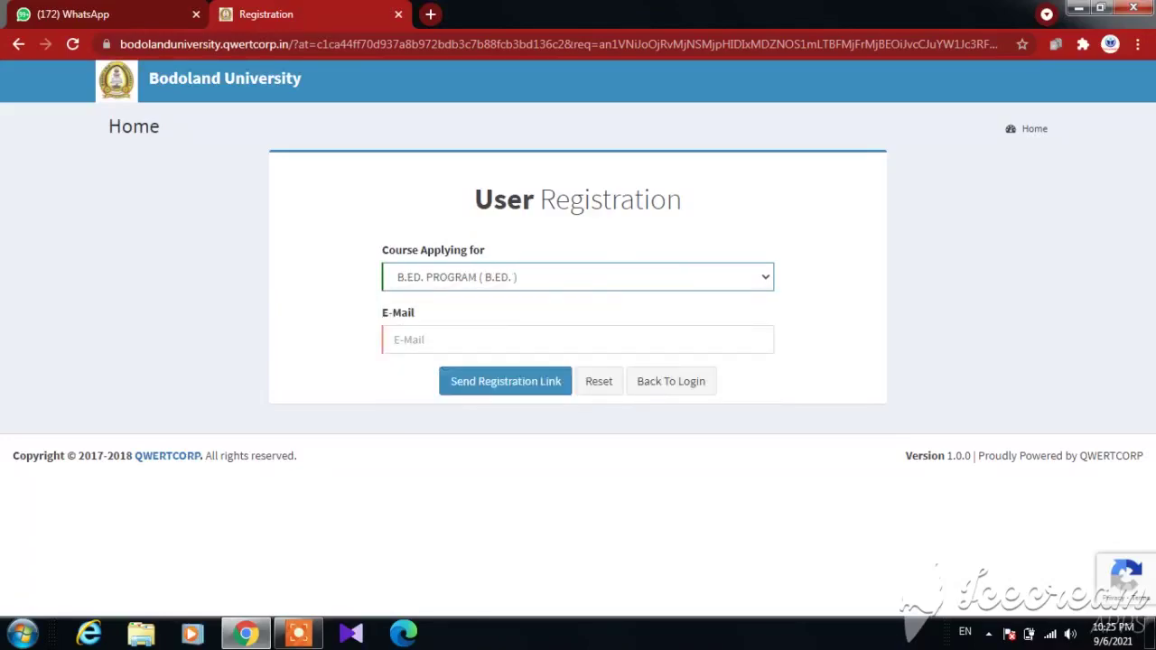
Fill in the saved e-mail, send the registration link, and return to the login page.
left_click(551, 339)
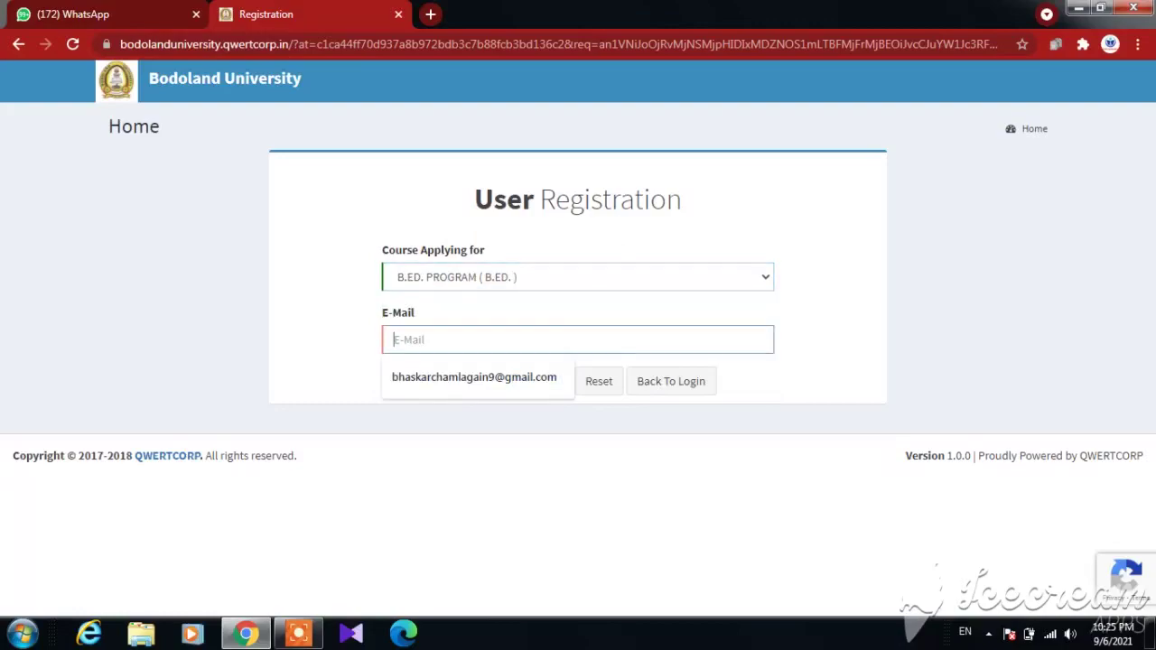
left_click(475, 377)
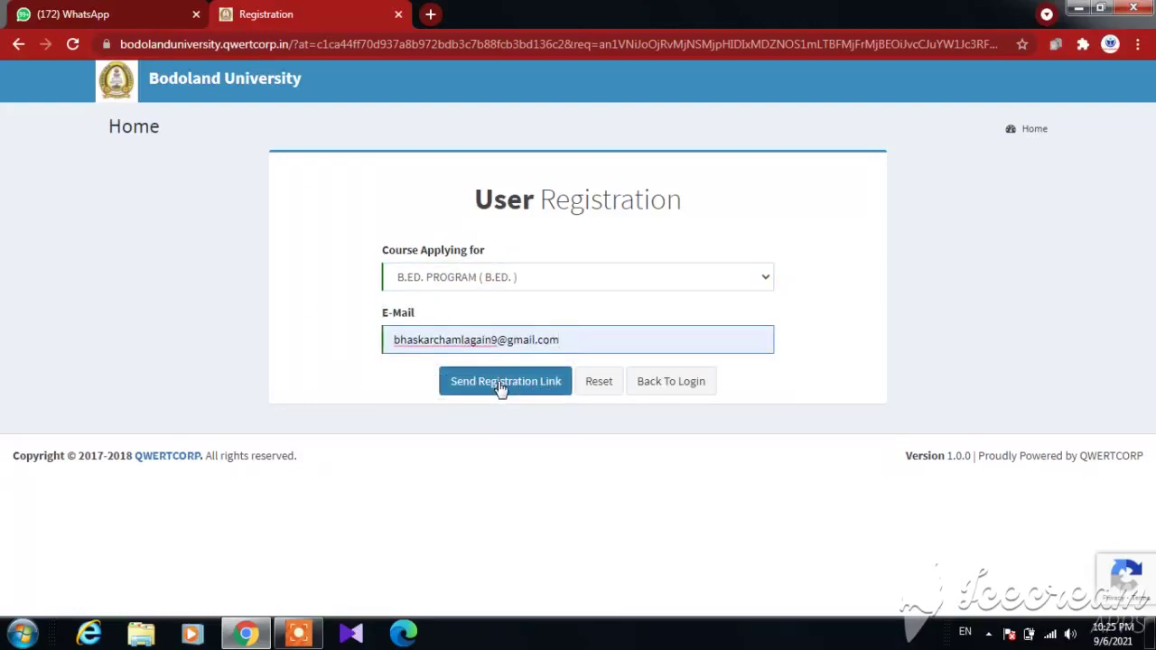
left_click(501, 384)
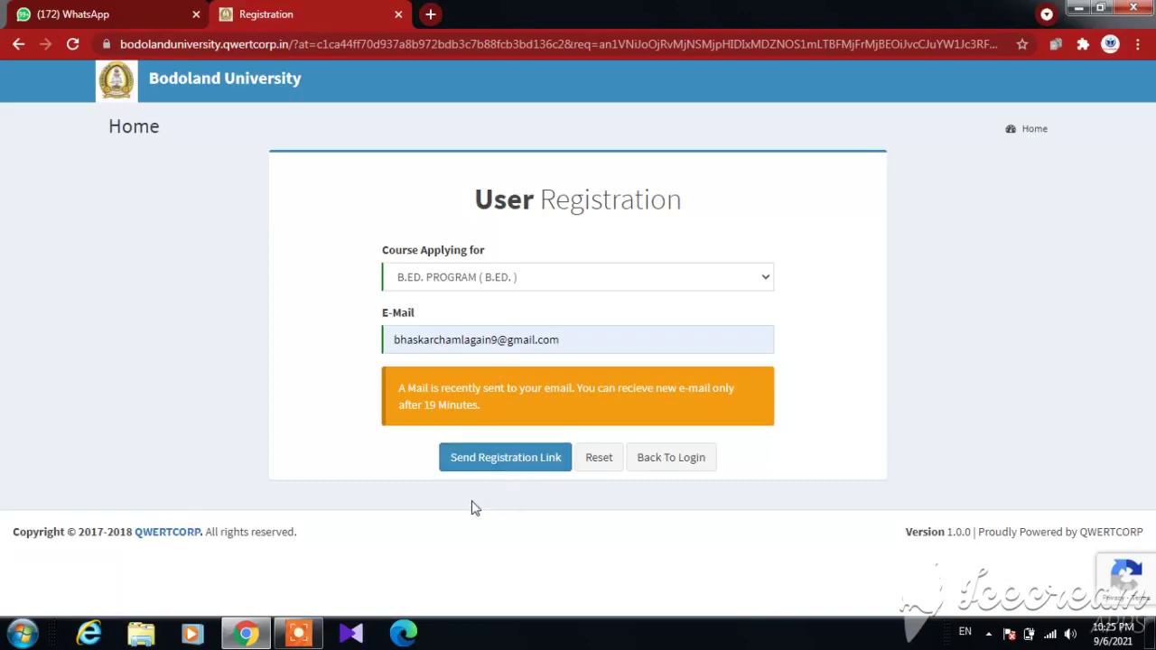
left_click(666, 468)
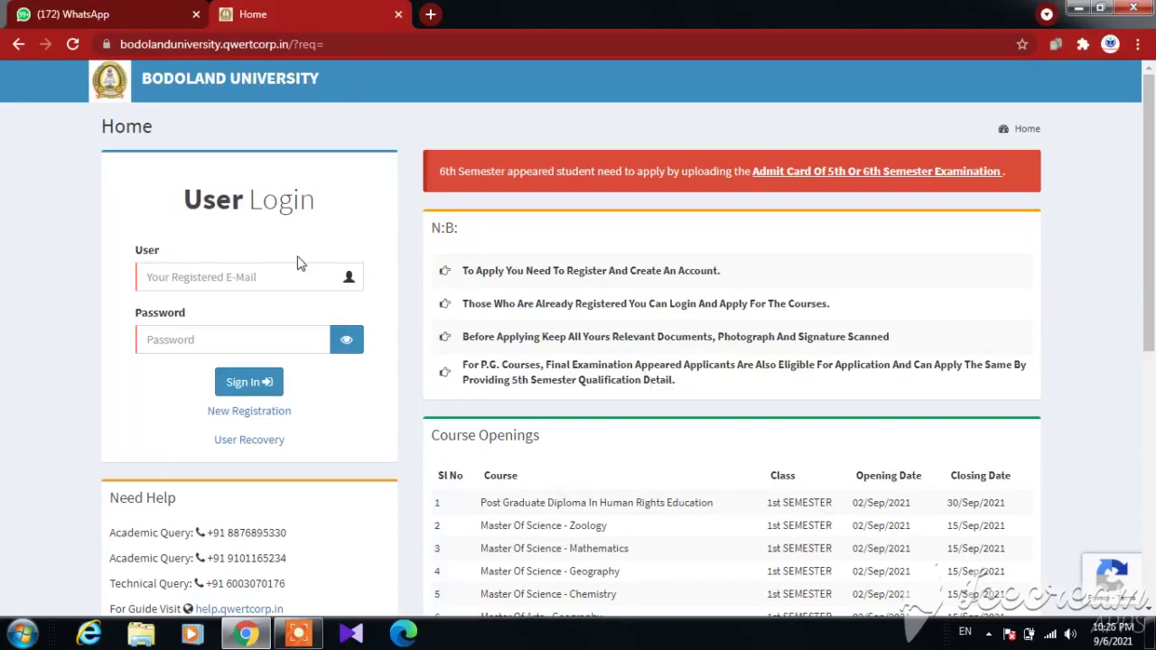
left_click(216, 277)
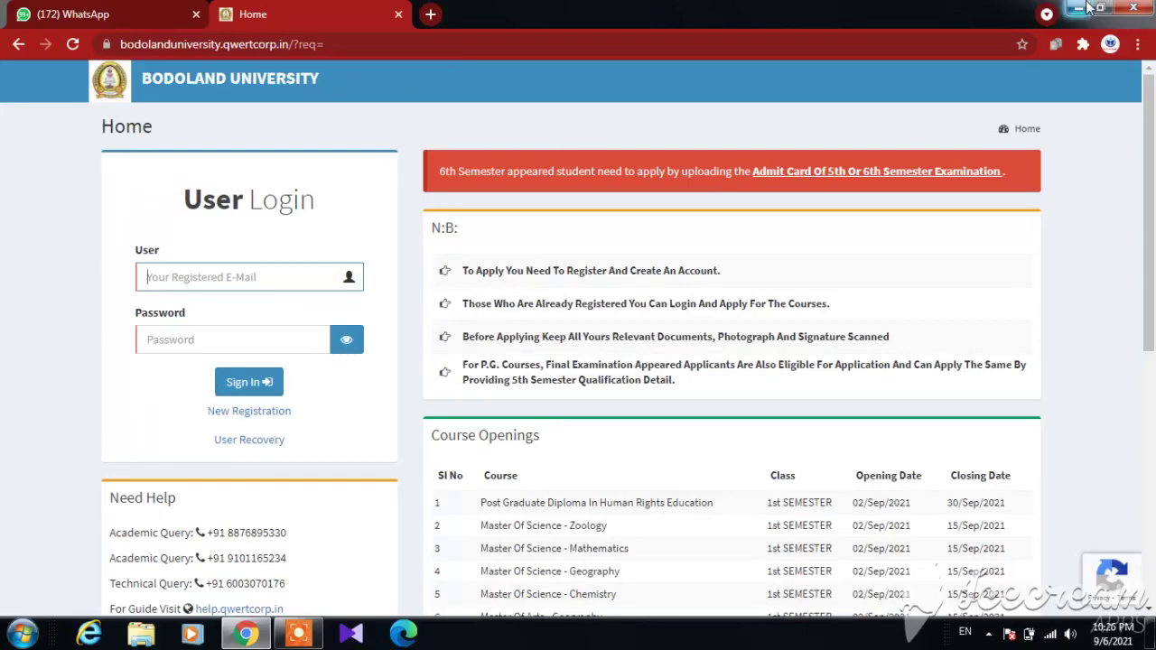
Open Gmail in a new tab and follow the registration e-mail's Go To Registration link.
left_click(434, 14)
type("GMAIL")
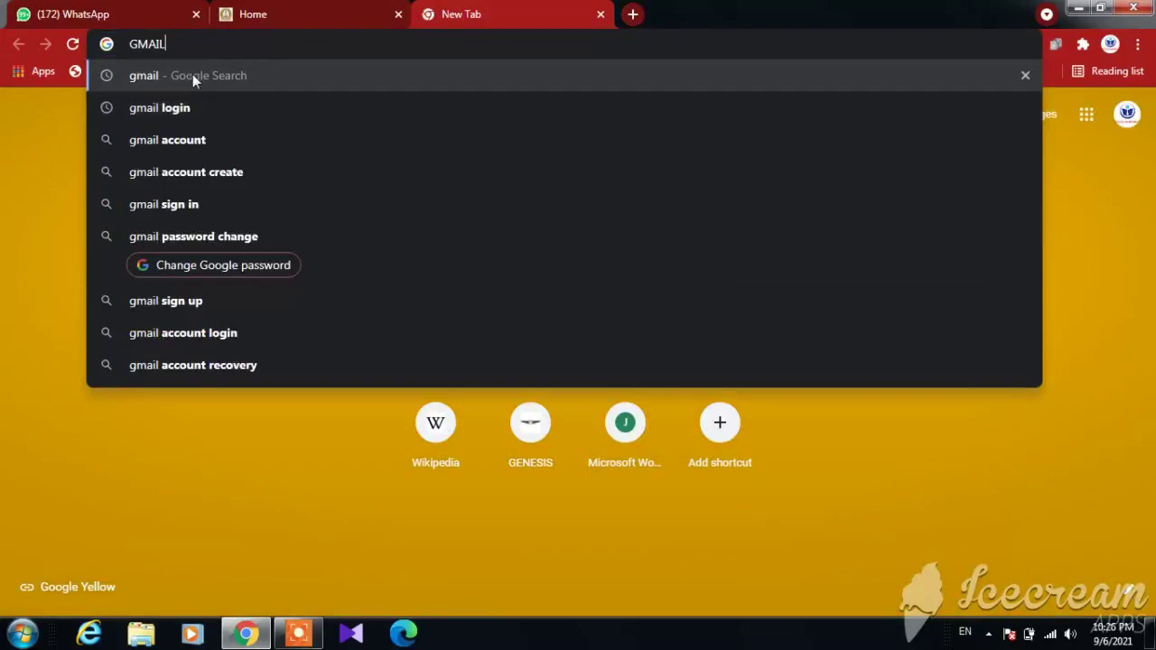
left_click(192, 75)
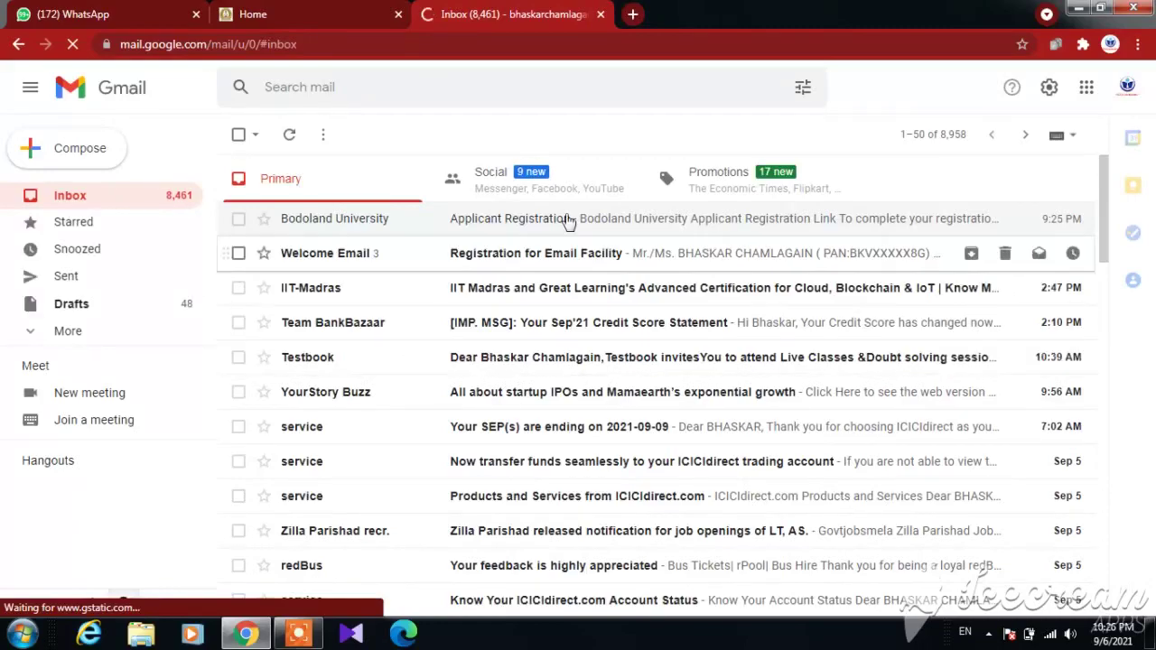
left_click(567, 222)
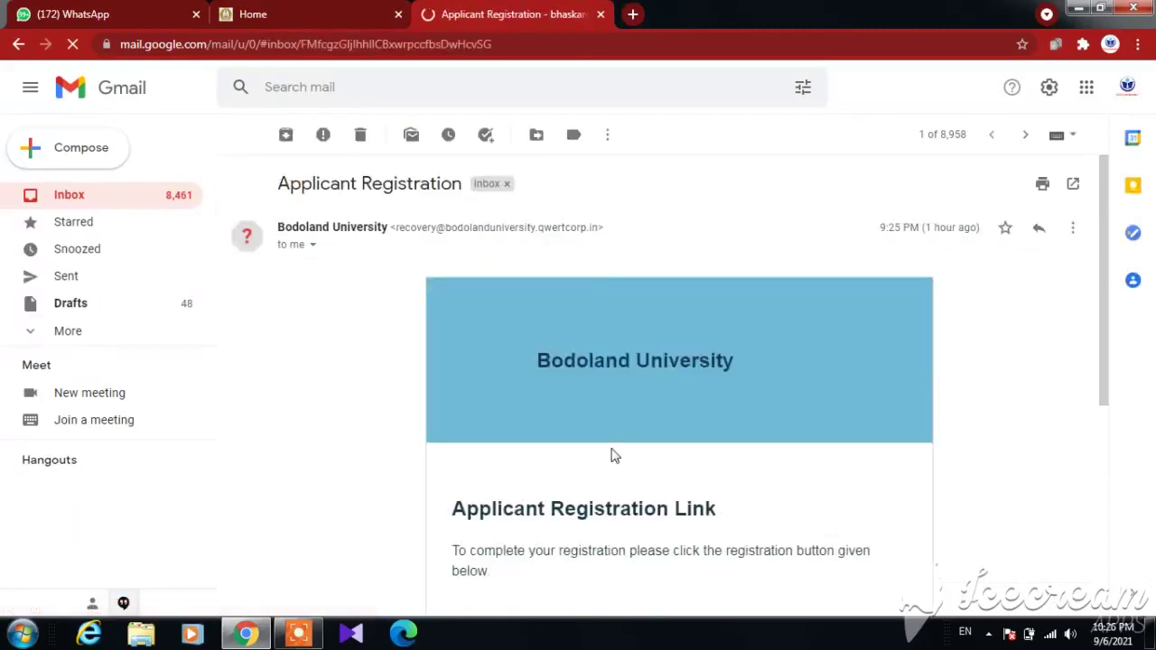
scroll(1106, 201, "down", 2)
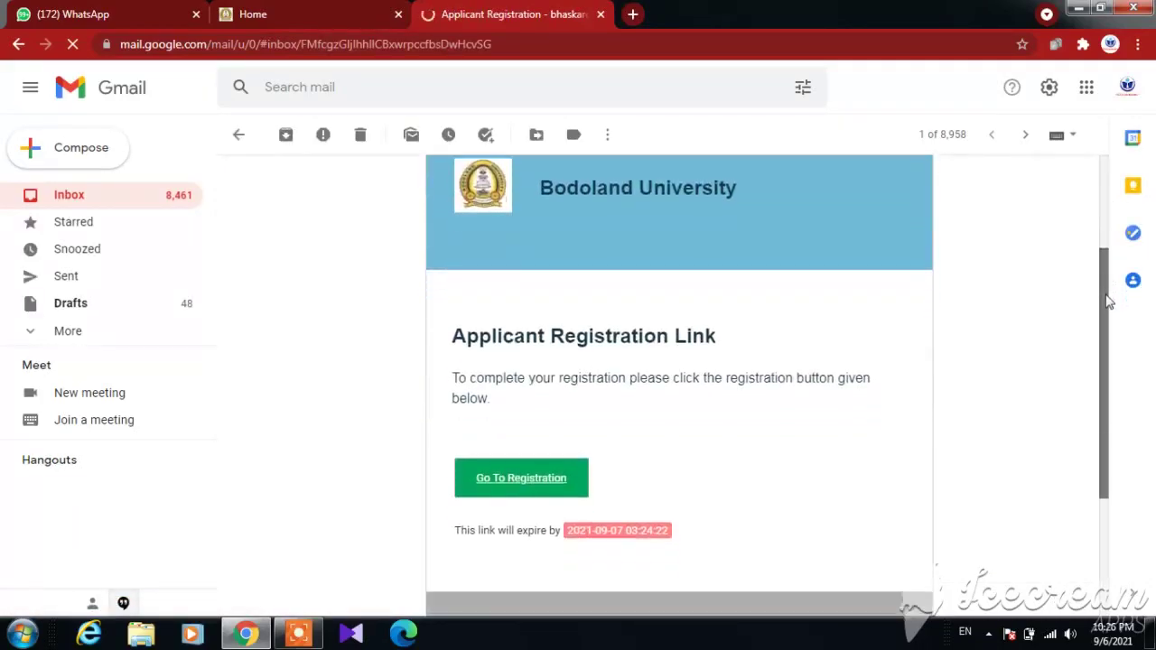
left_click(515, 475)
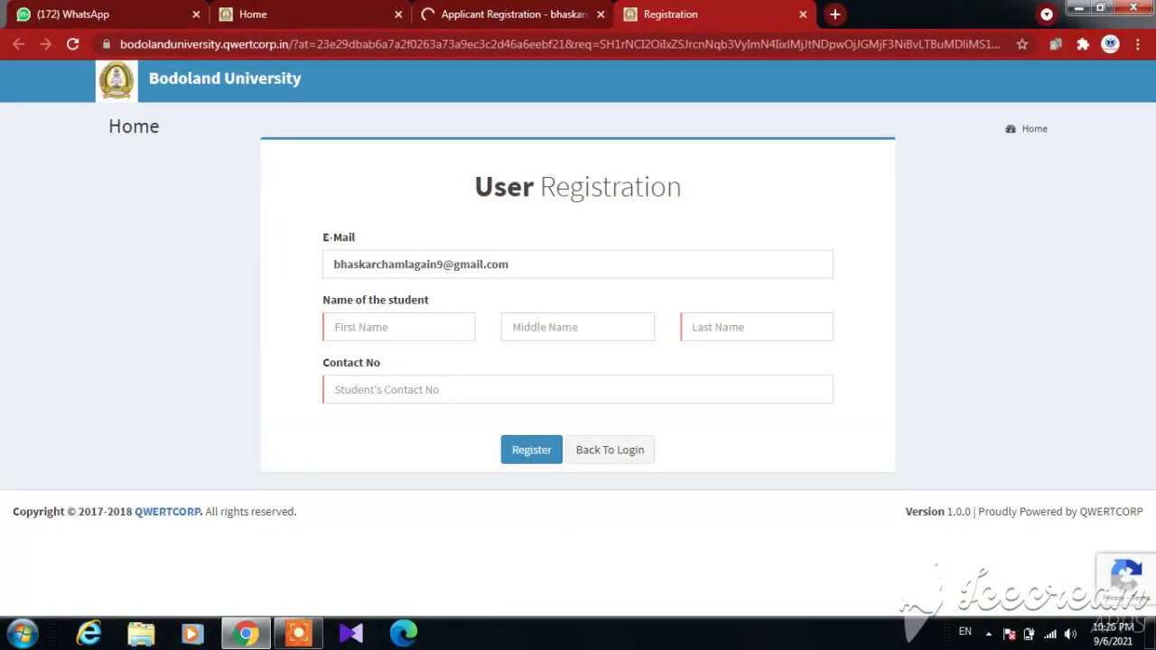
Autofill the student's name and contact number, register, and go back to the login page.
left_click(393, 327)
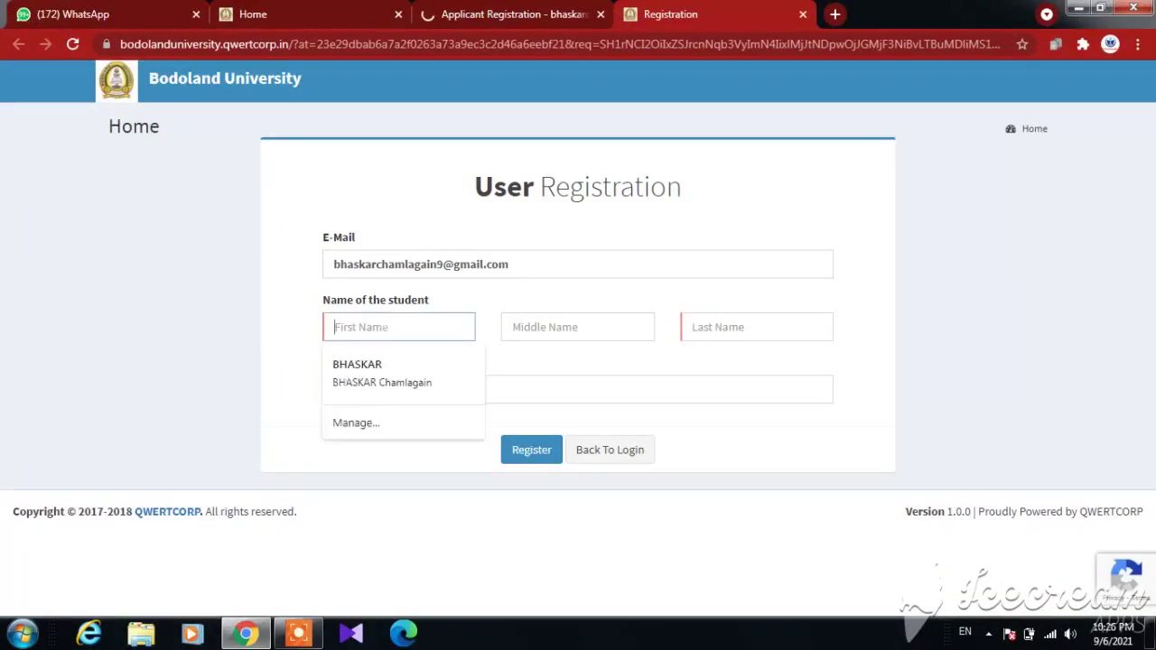
left_click(384, 374)
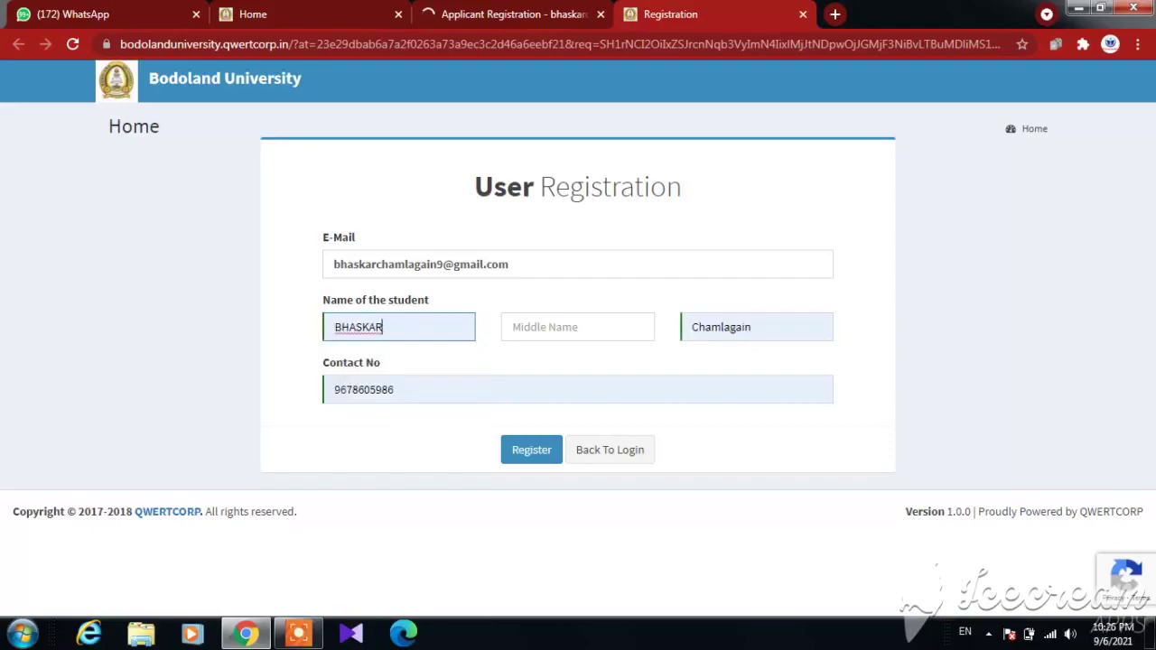
left_click(532, 451)
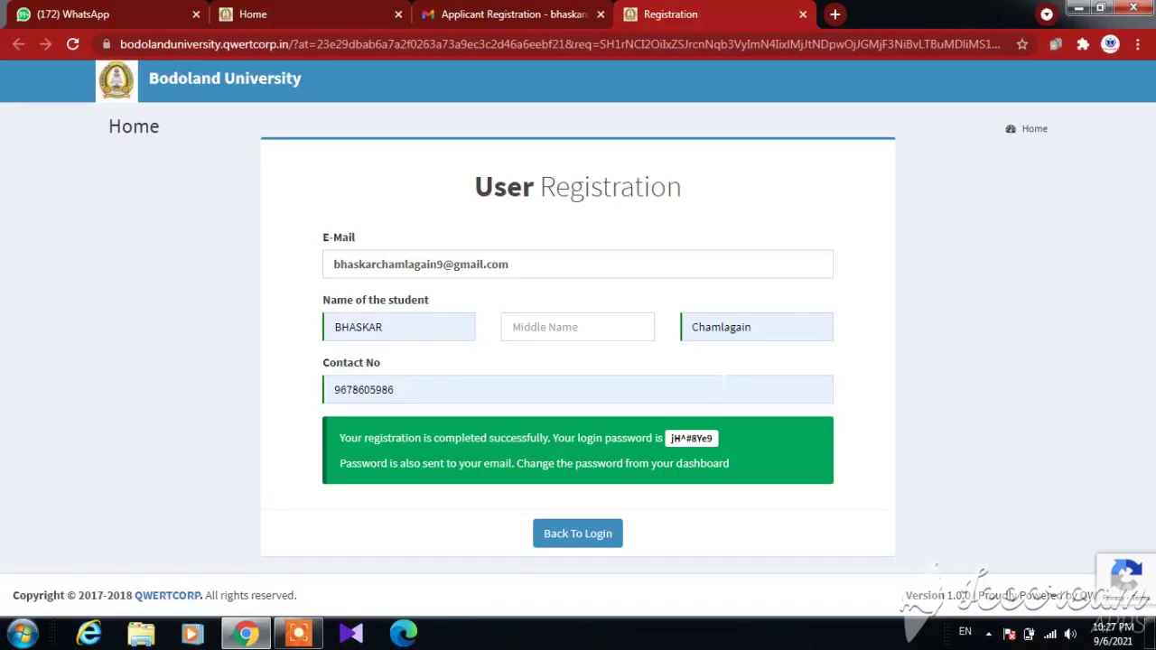
left_click(574, 536)
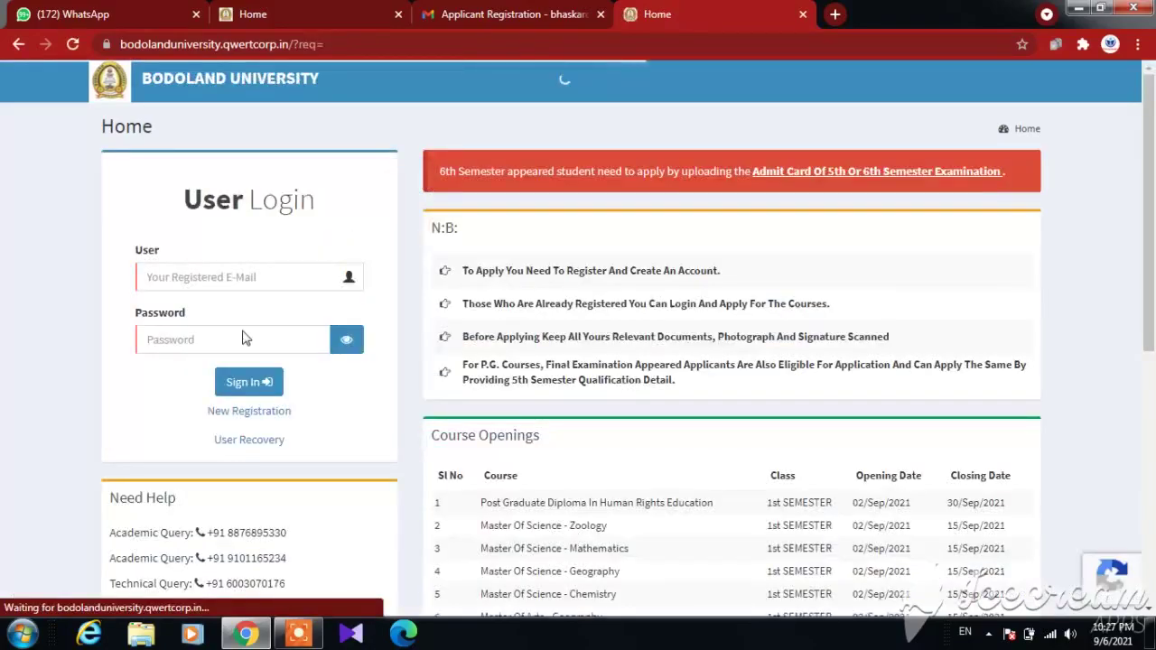
Enter the registered e-mail as User and type the issued password, revealing it with the eye icon.
left_click(147, 277)
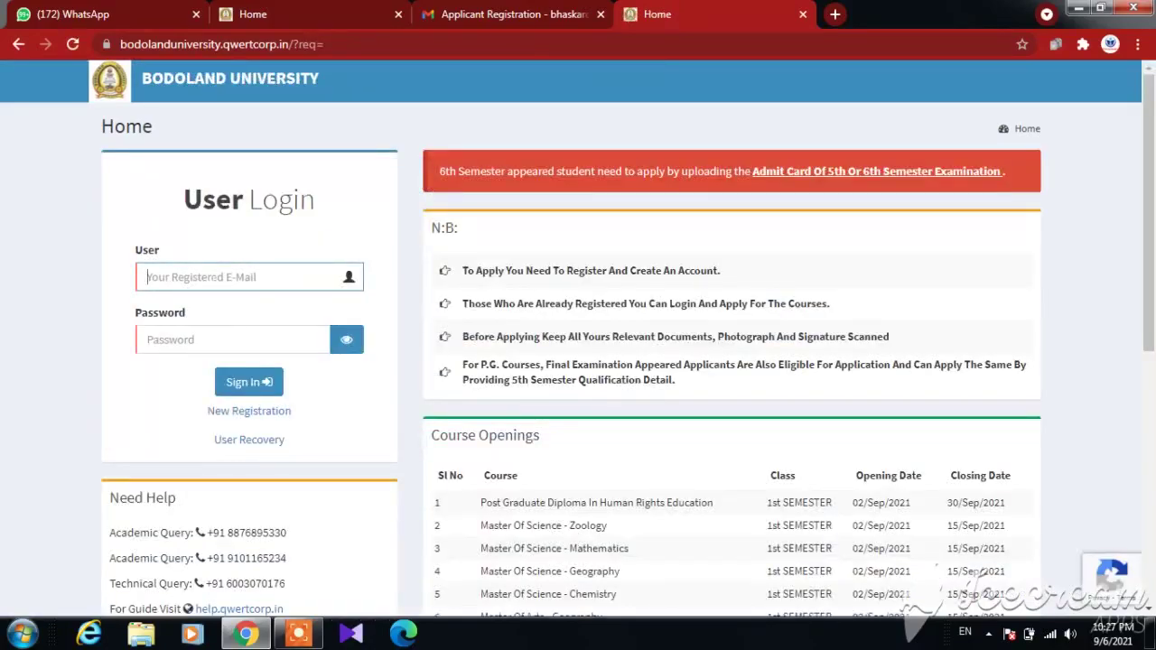
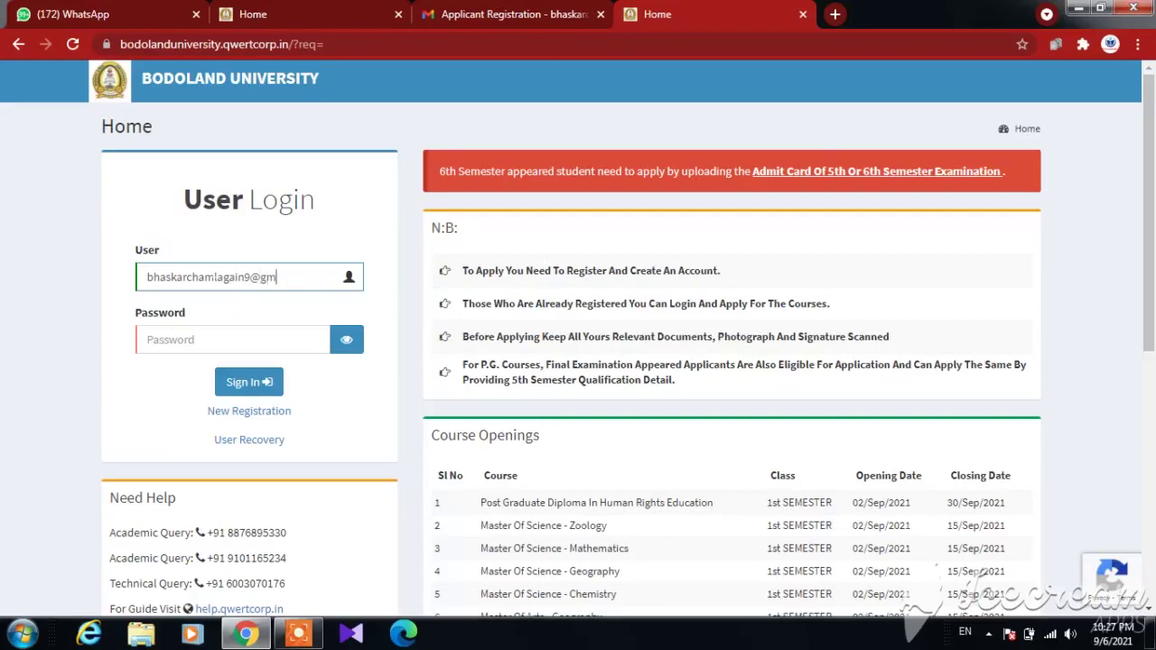
key("Tab")
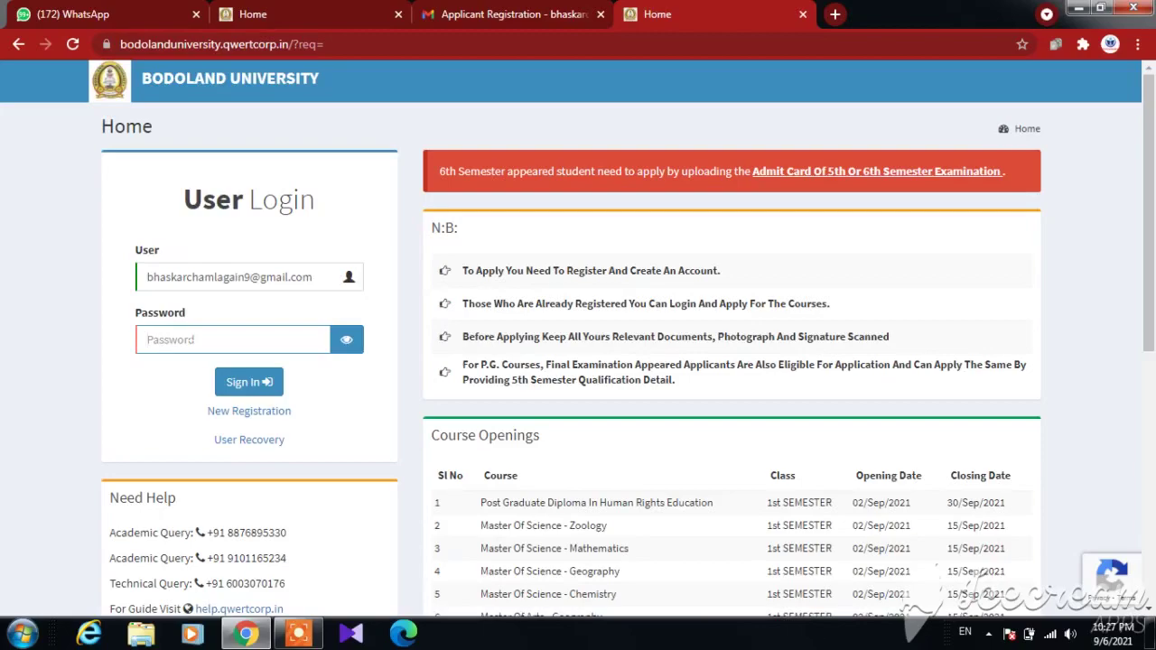
type("*")
left_click(346, 339)
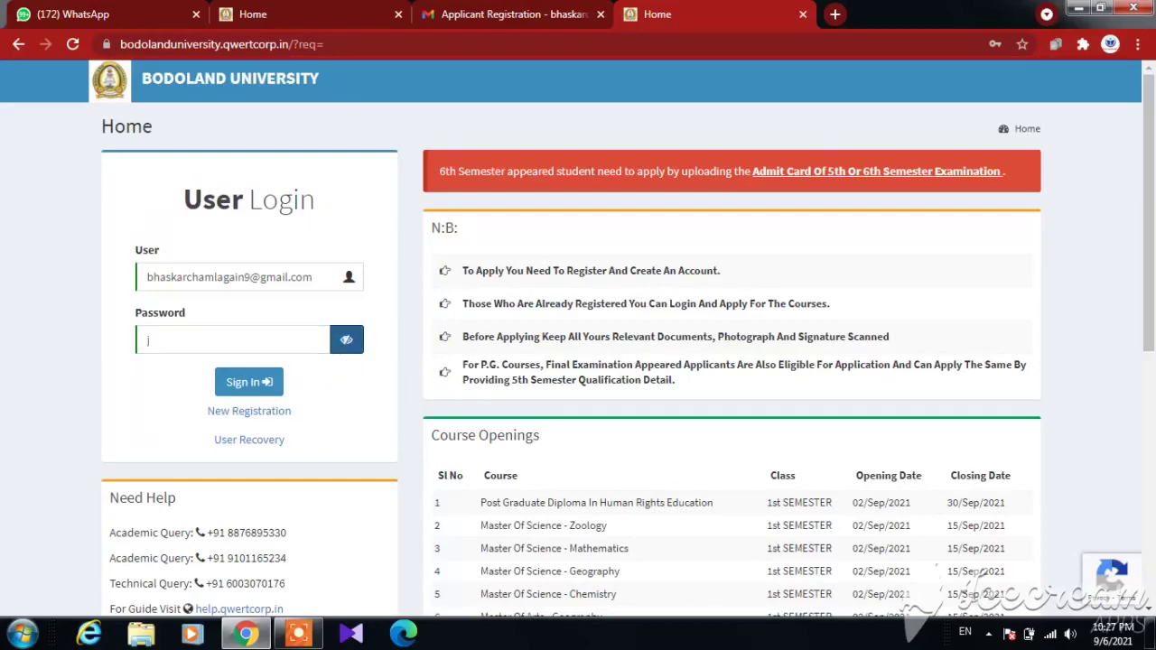
left_click(155, 339)
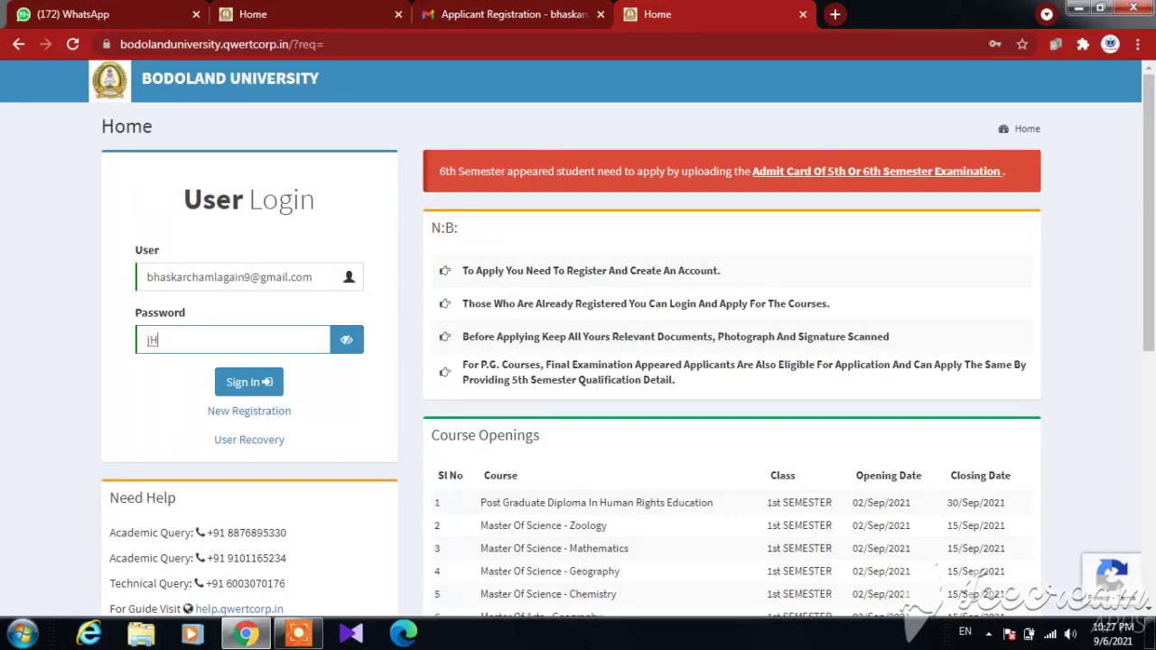
Sign in, let Chrome save the password, and start Create My Profile.
left_click(244, 385)
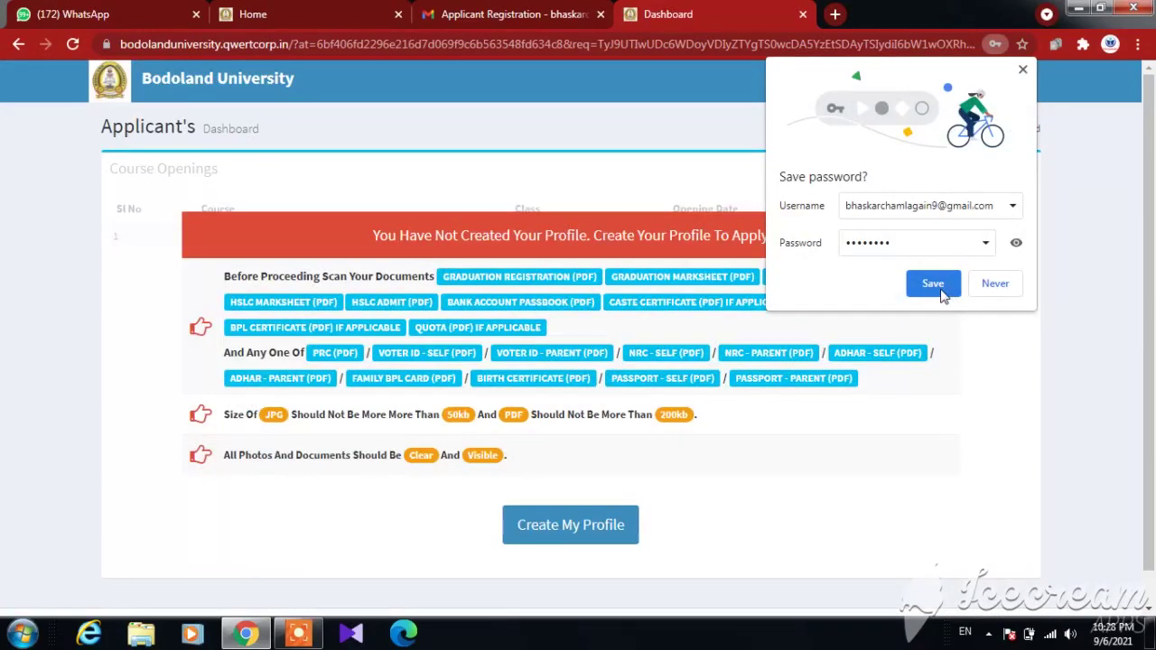
left_click(933, 284)
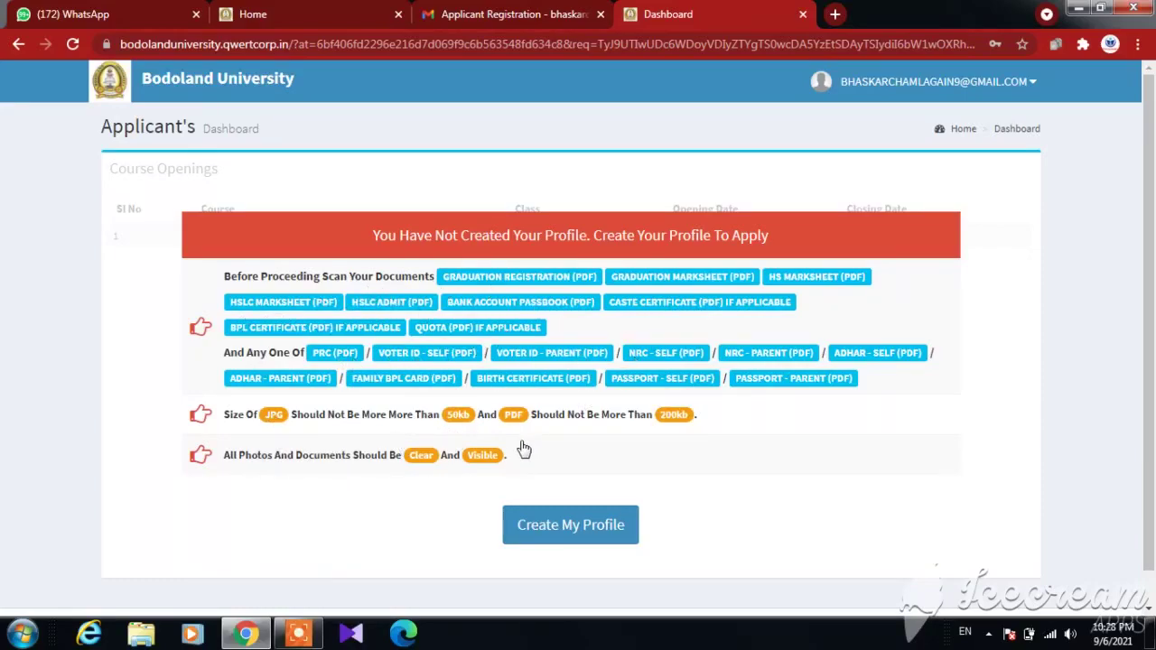
left_click(589, 536)
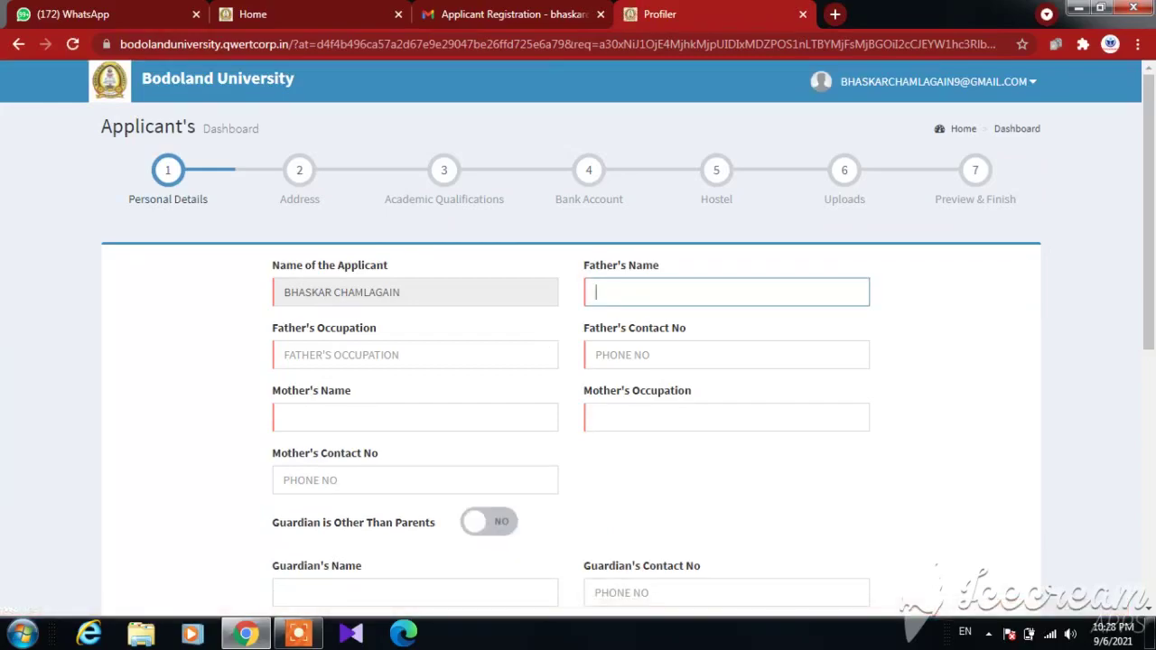
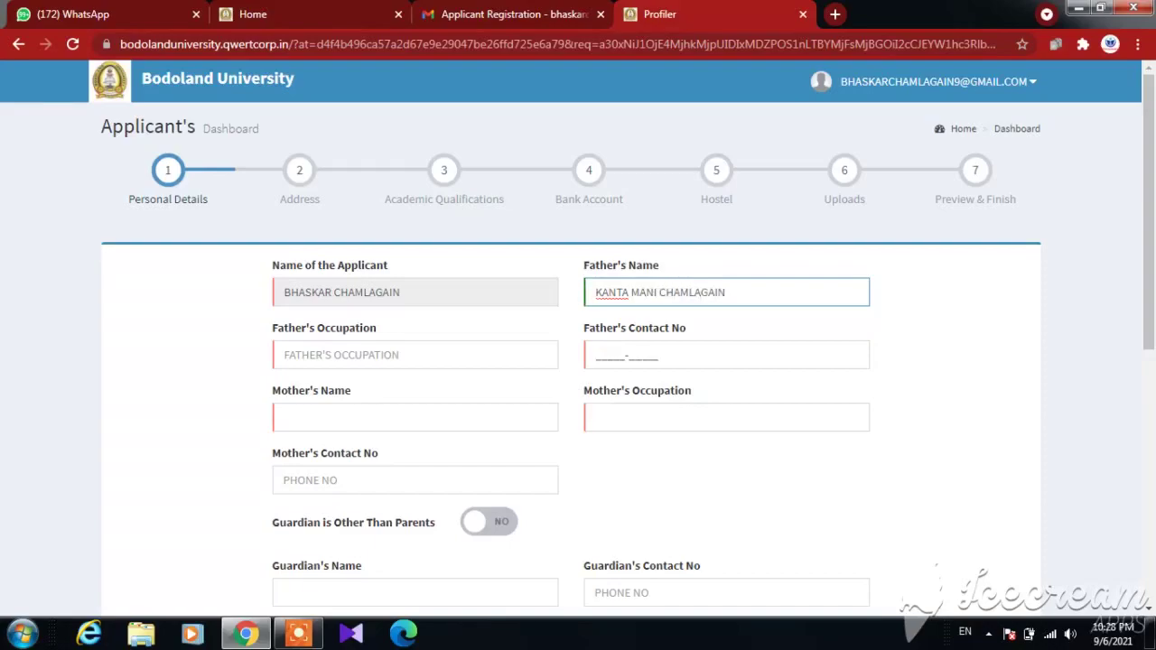
Finish typing the father's name and enter the father's contact number.
left_click(727, 355)
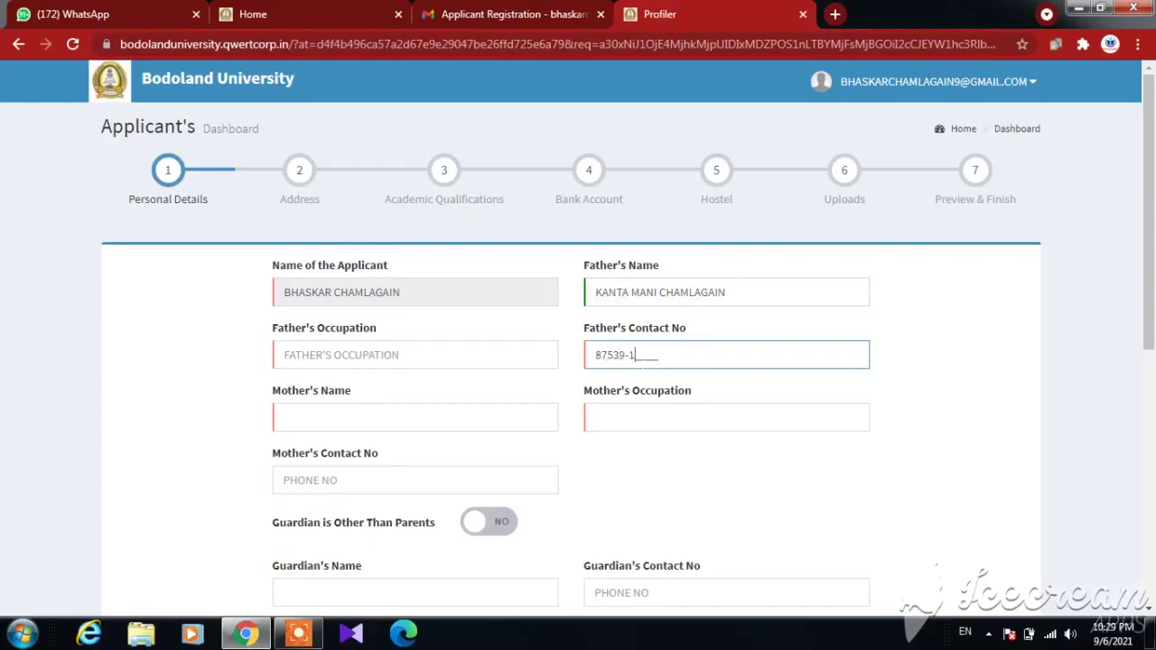
Enter the mother's name, occupation HOUSEWIFE, and the mother's contact number.
left_click(415, 417)
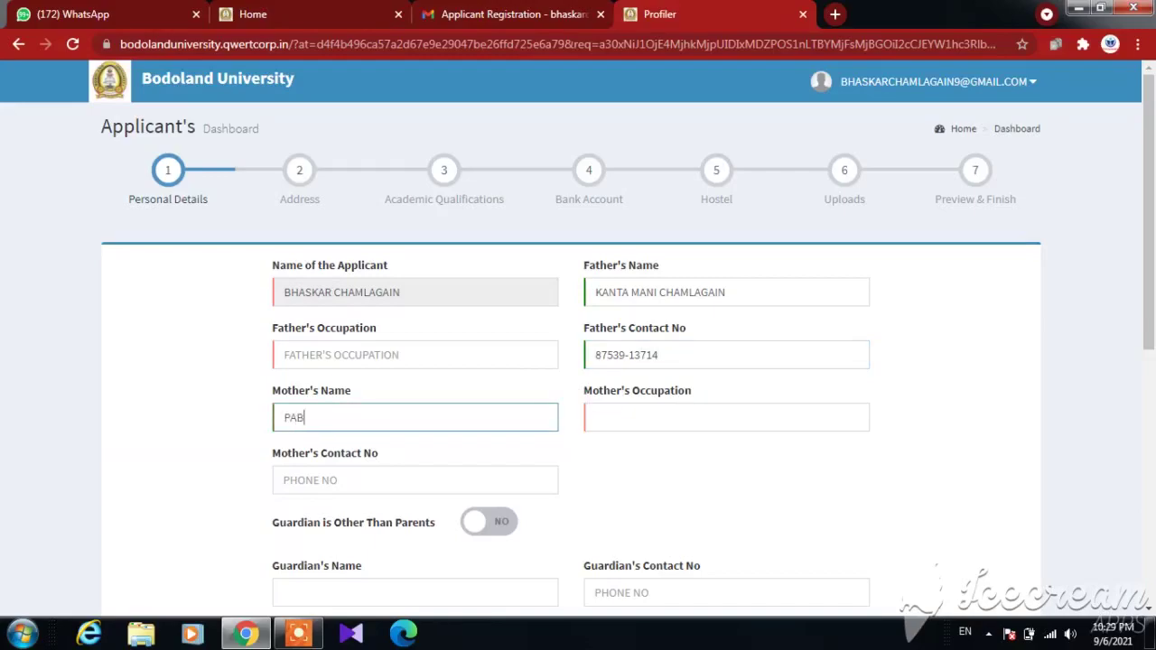
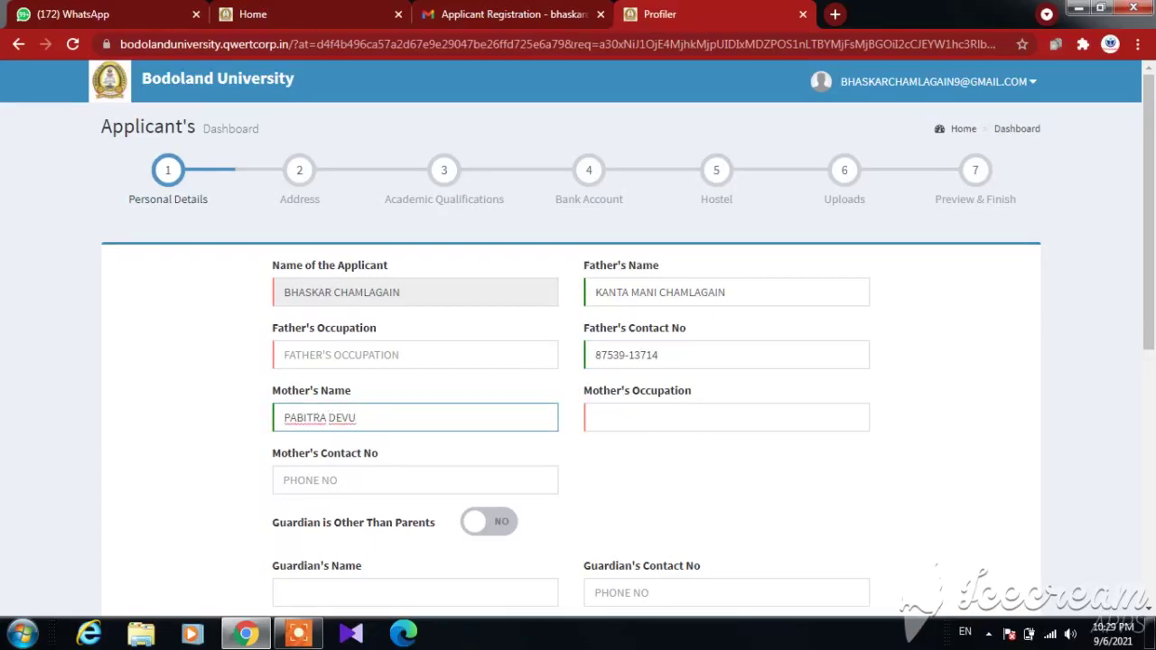
scroll(1155, 206, "down", 1)
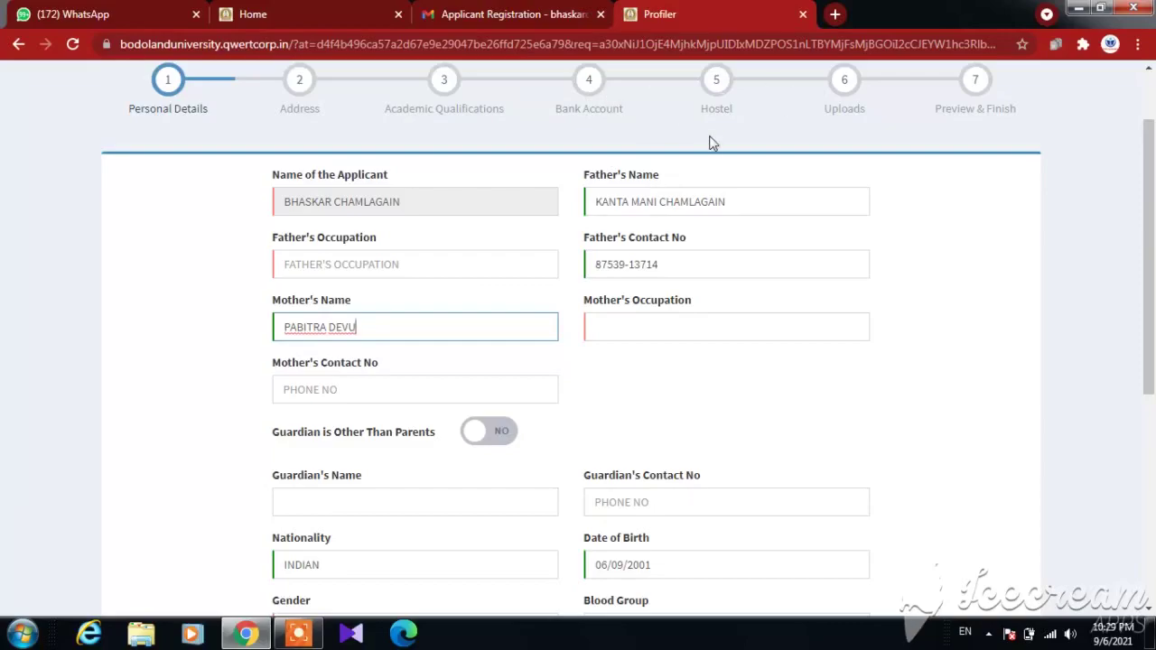
key("BackSpace")
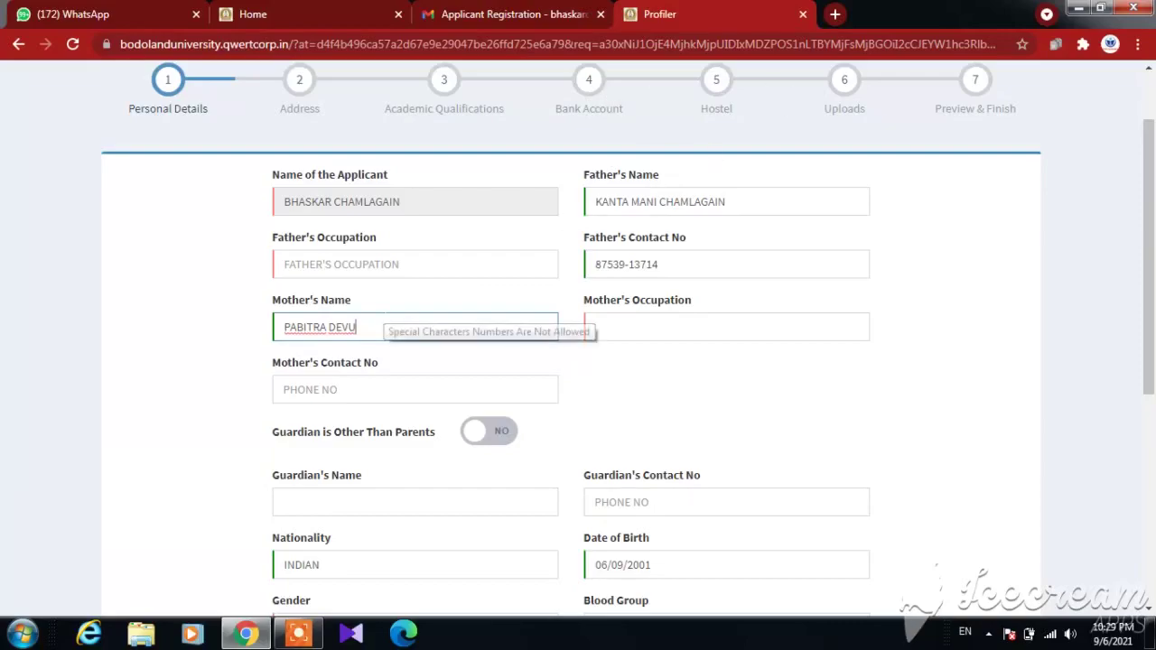
left_click(726, 327)
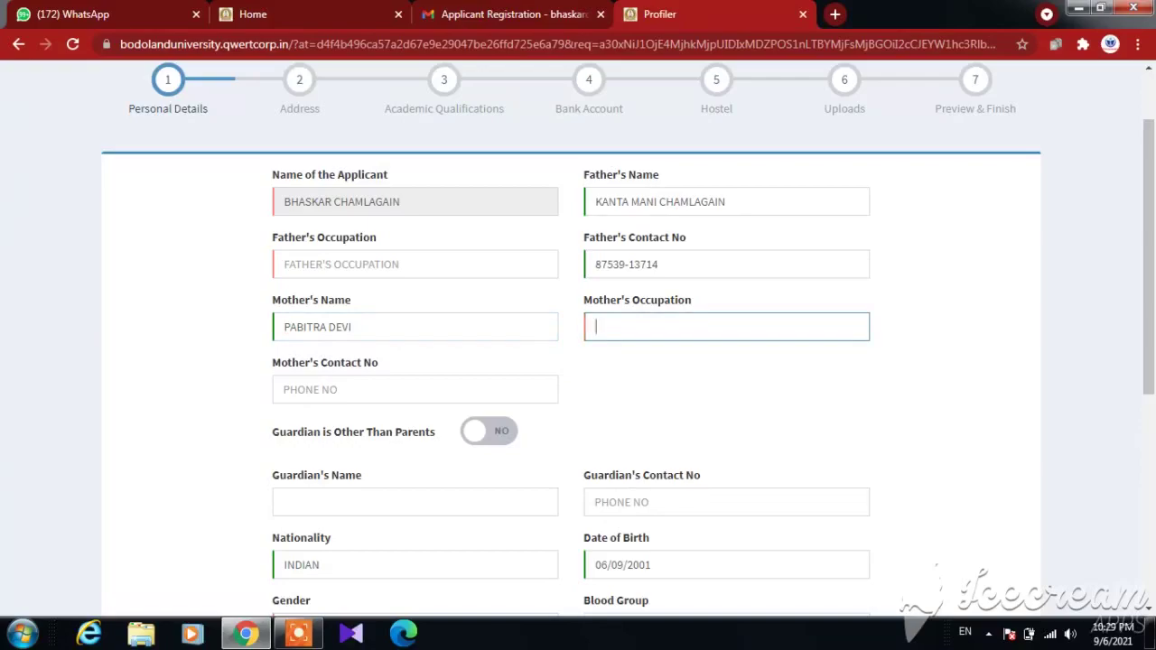
type("HOUSEWIFE")
key("Tab")
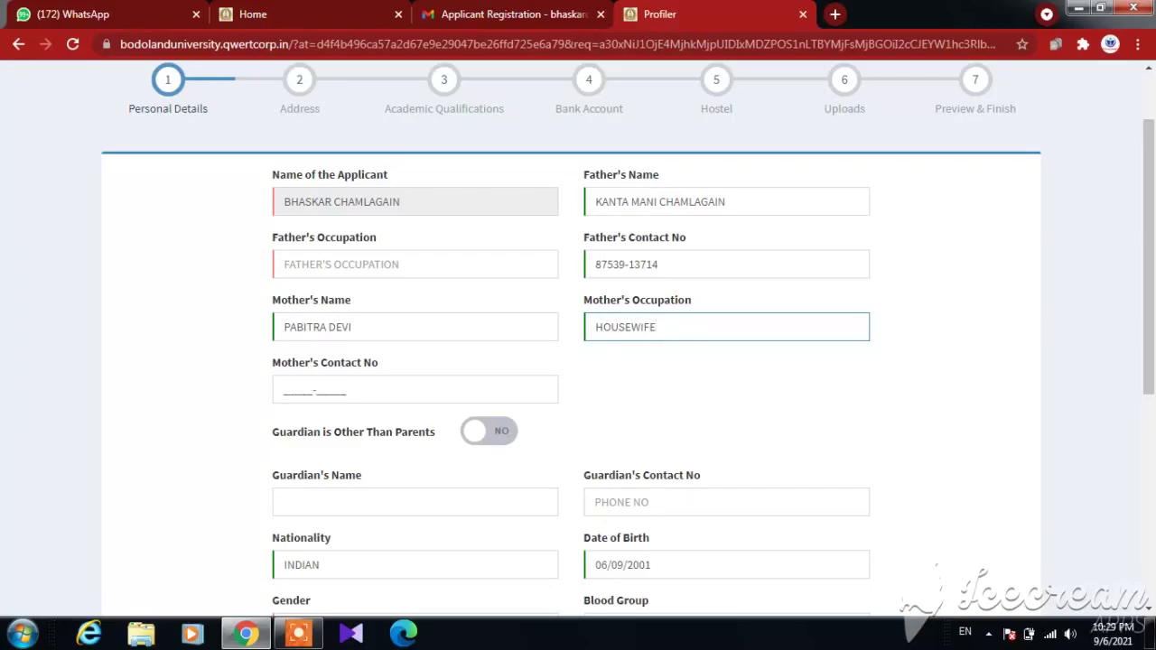
key("Tab")
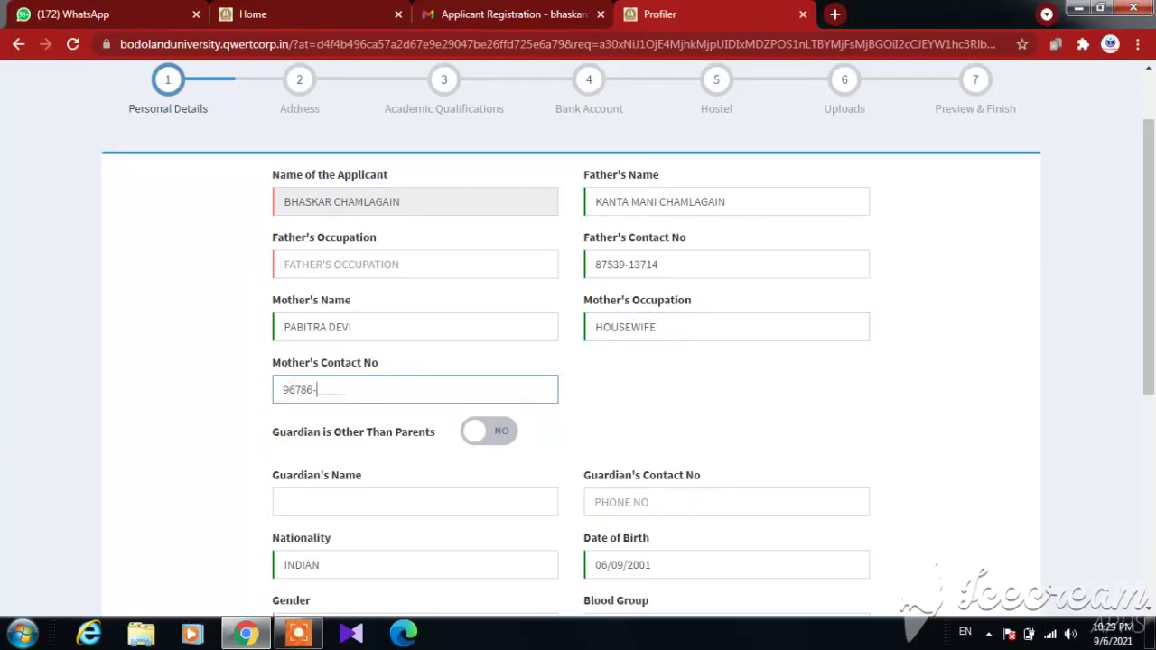
Fill the Guardian's Name and Guardian's Contact No fields further down the form.
left_click_drag(1151, 245, 1154, 328)
left_click(284, 330)
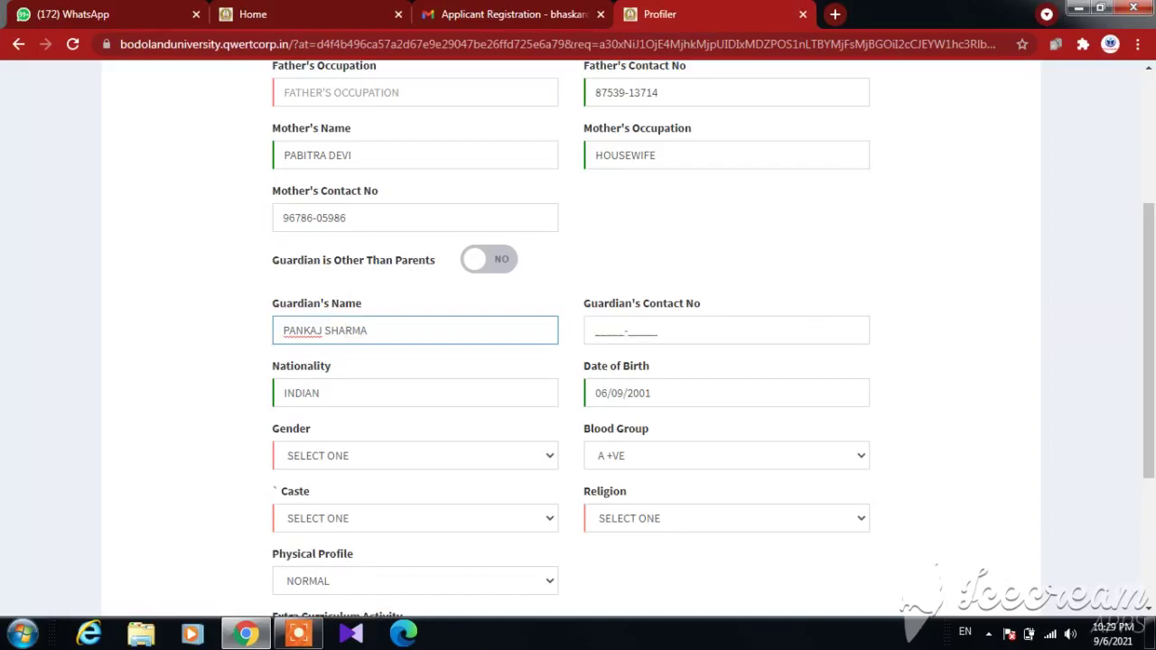
left_click(722, 331)
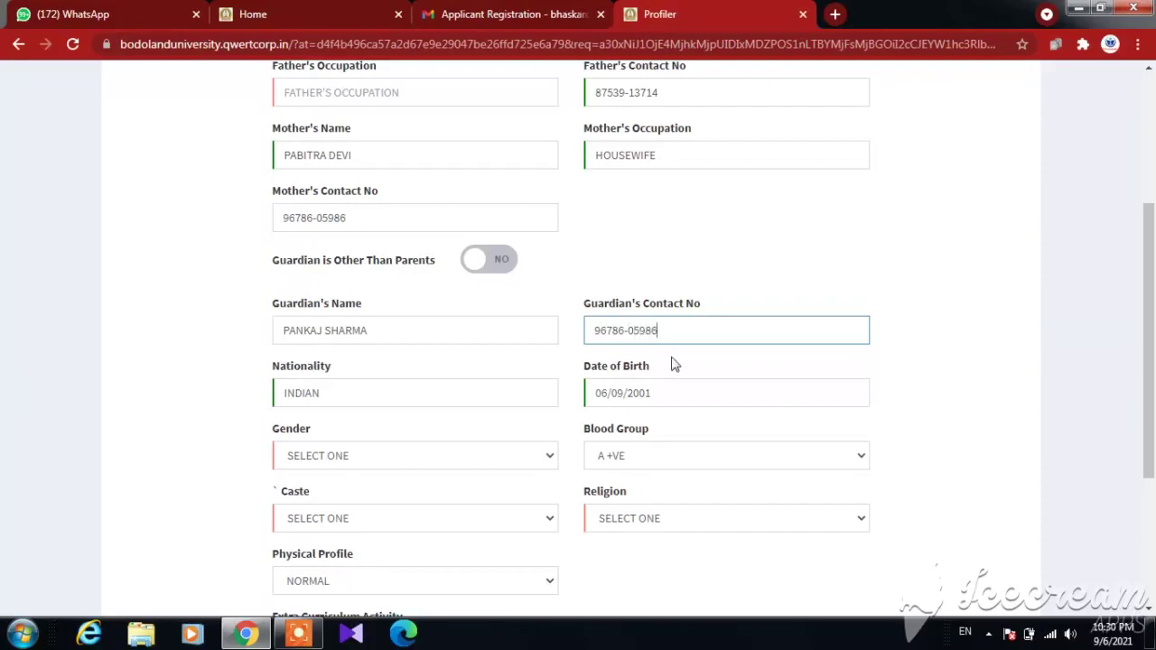
left_click_drag(1151, 285, 1154, 331)
Set gender MALE, blood group O -VE, caste OBC/MOBC and religion HINDUISM.
left_click(541, 369)
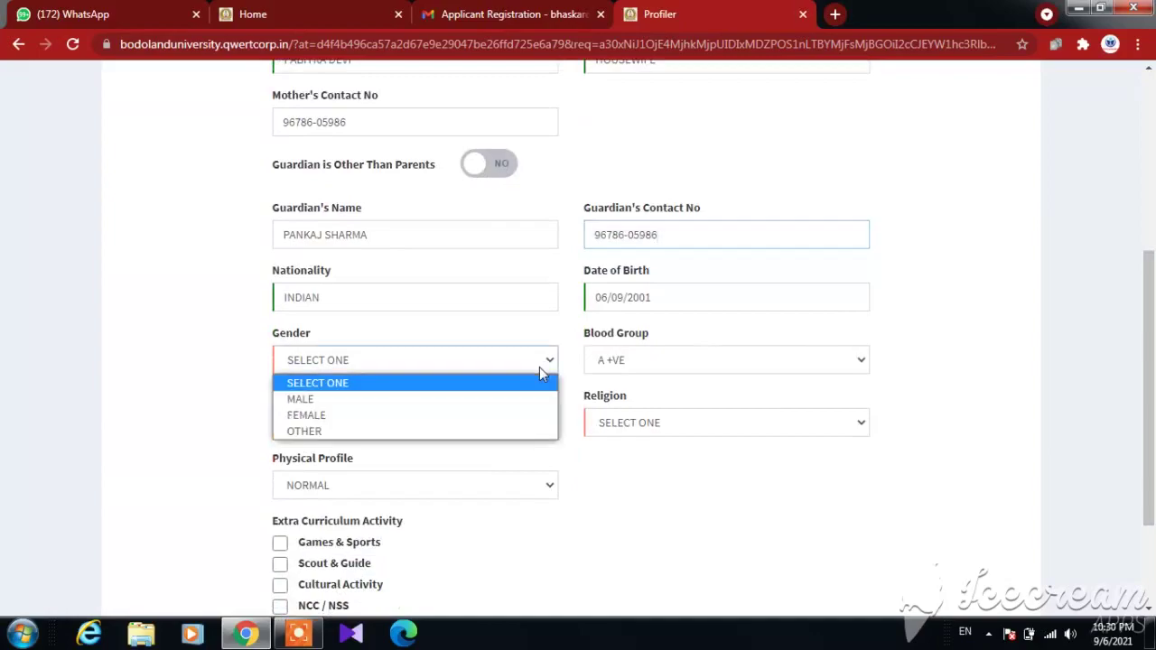
left_click(489, 400)
left_click(691, 356)
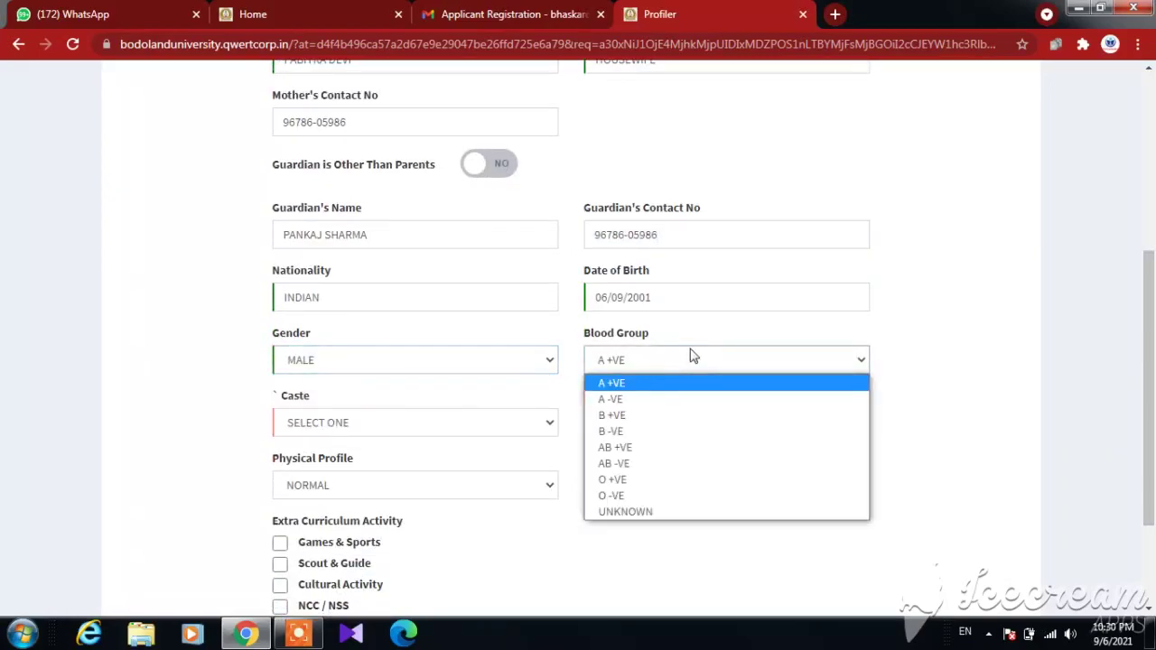
left_click(622, 496)
left_click(454, 431)
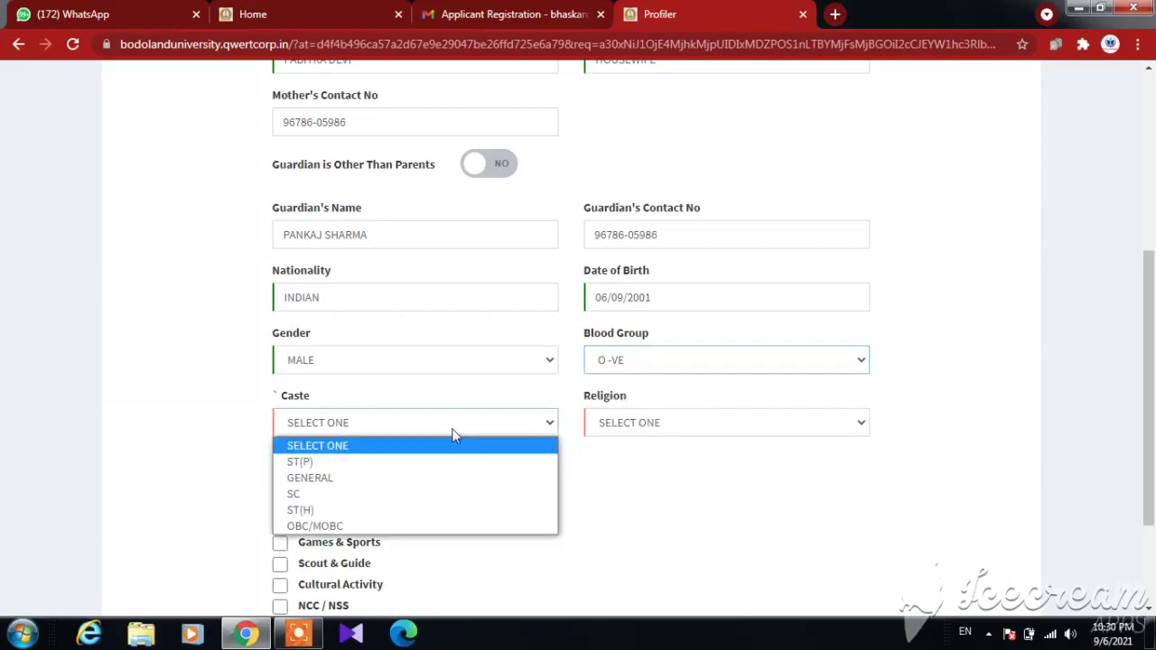
left_click(422, 523)
left_click(692, 422)
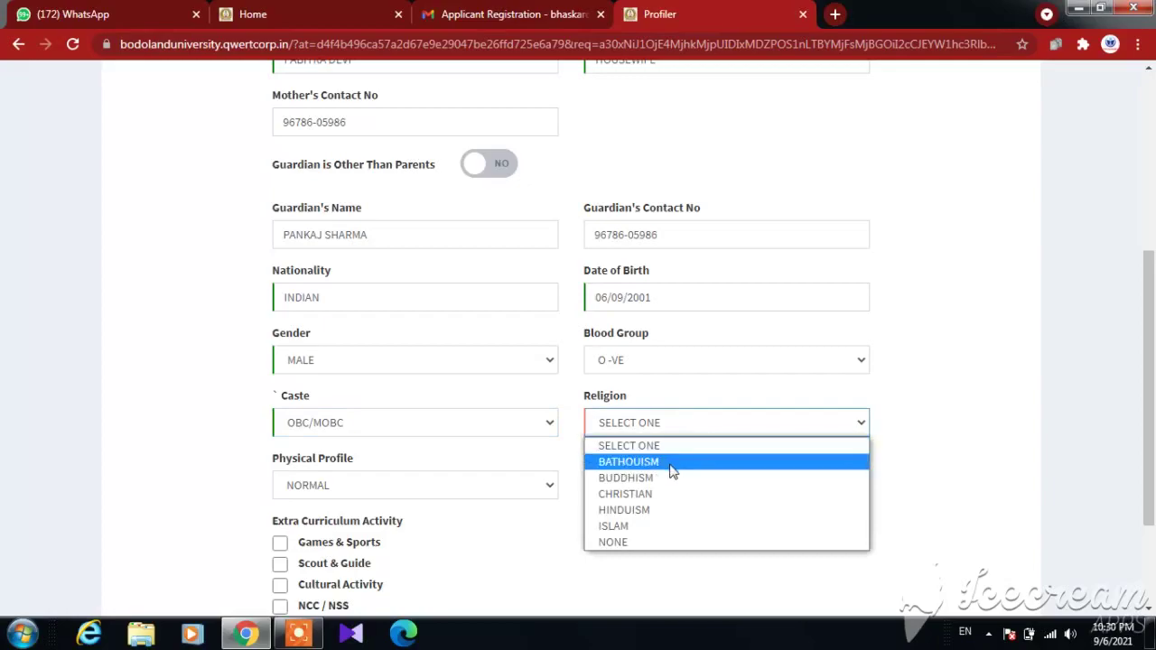
left_click(665, 514)
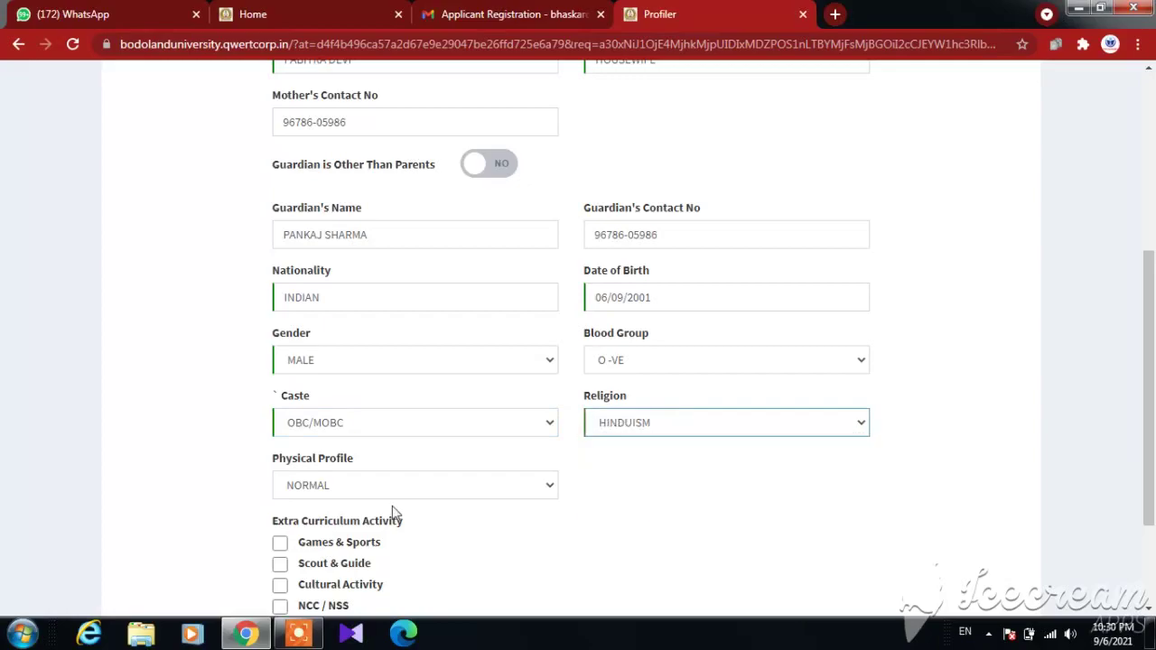
Tick Games & Sports as the extracurricular activity, leaving NCC / NSS unticked.
scroll(1153, 282, "down", 2)
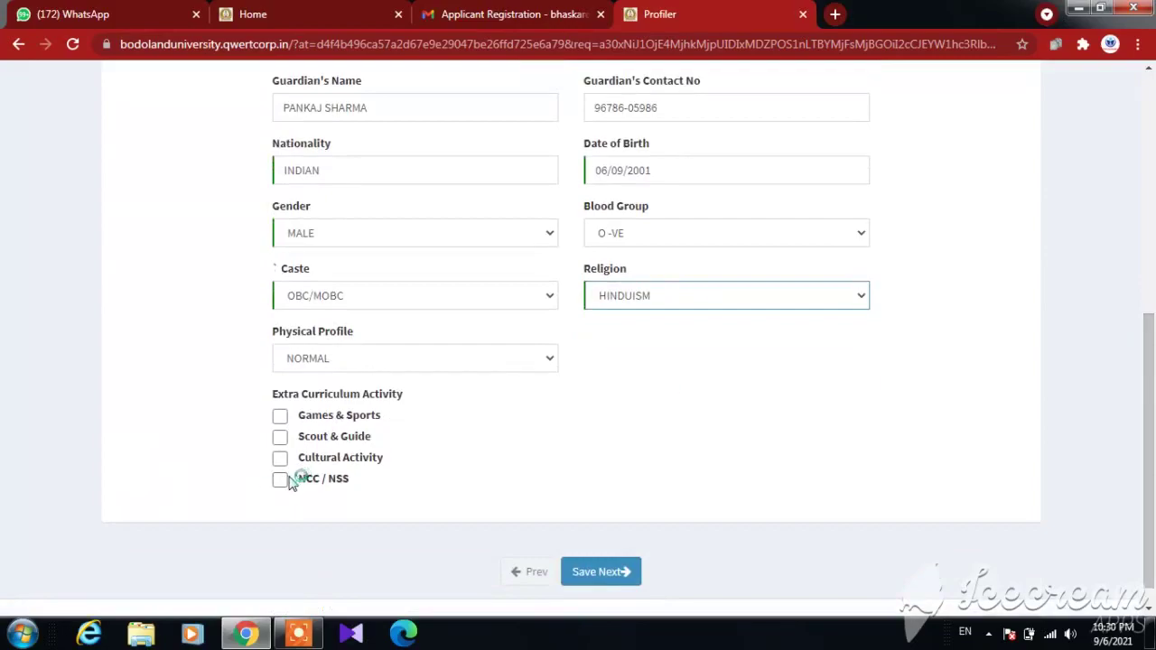
left_click(280, 480)
left_click(281, 481)
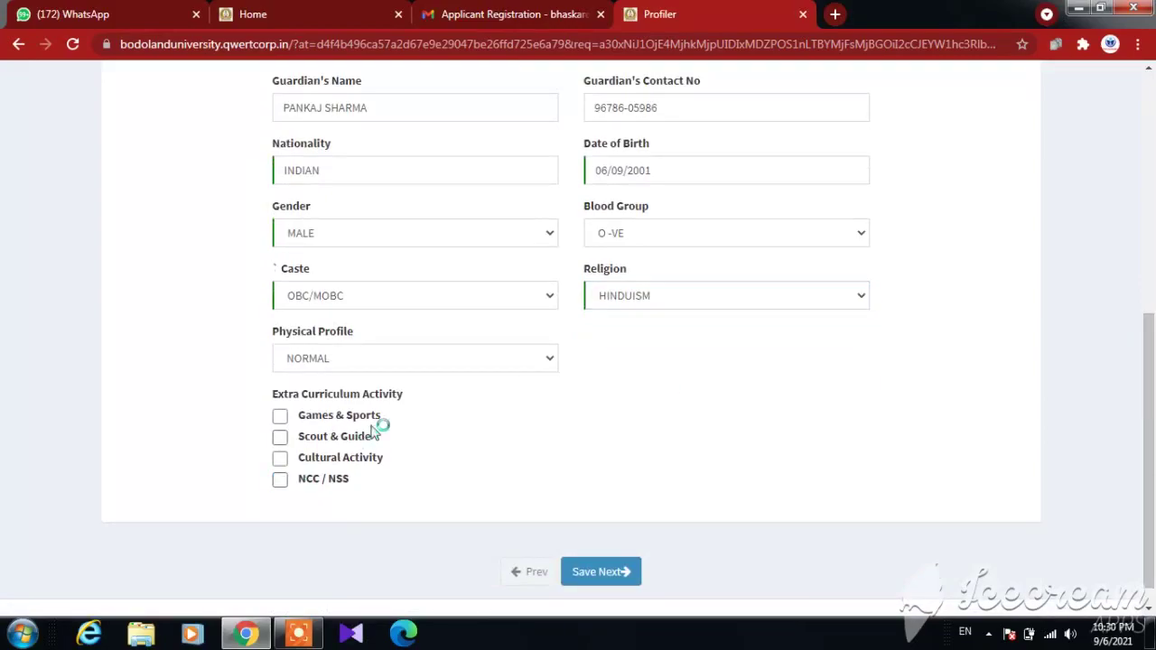
left_click(280, 416)
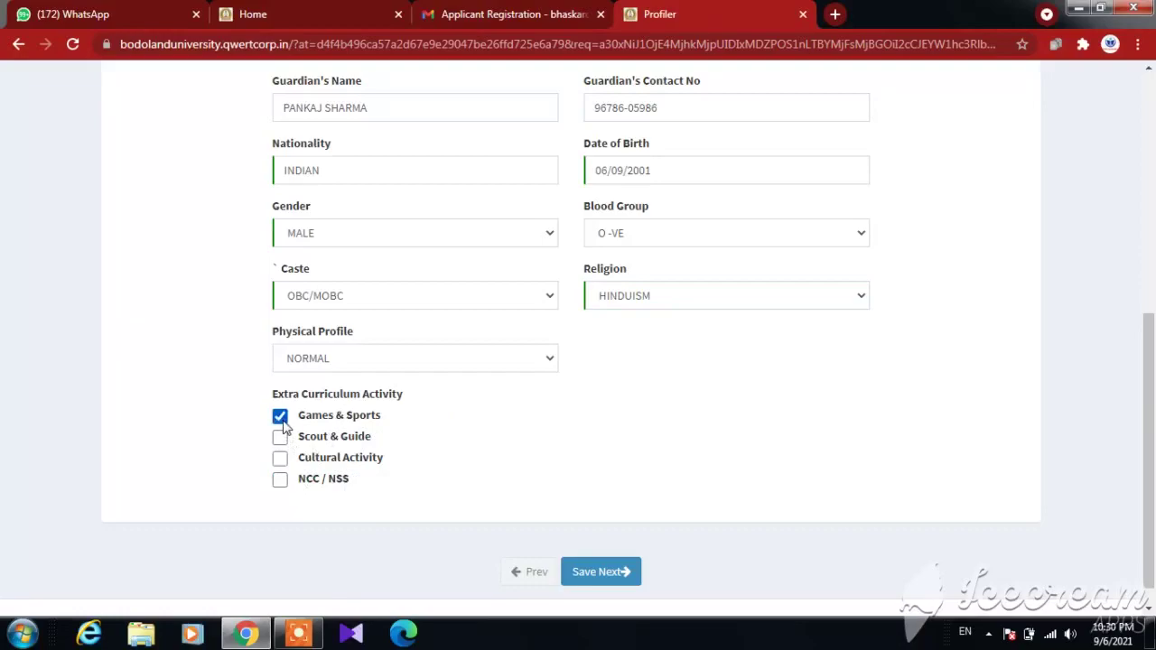
Try saving, then fill the flagged Father's Occupation with 'CULVATIOIN'.
left_click(613, 581)
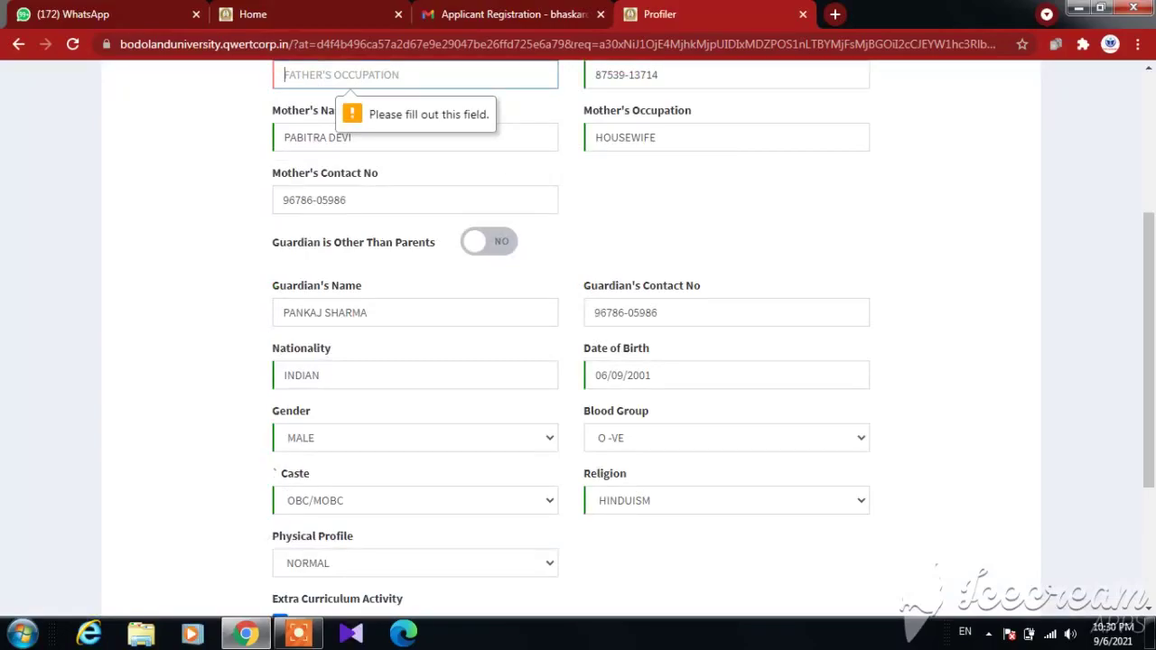
type("CU")
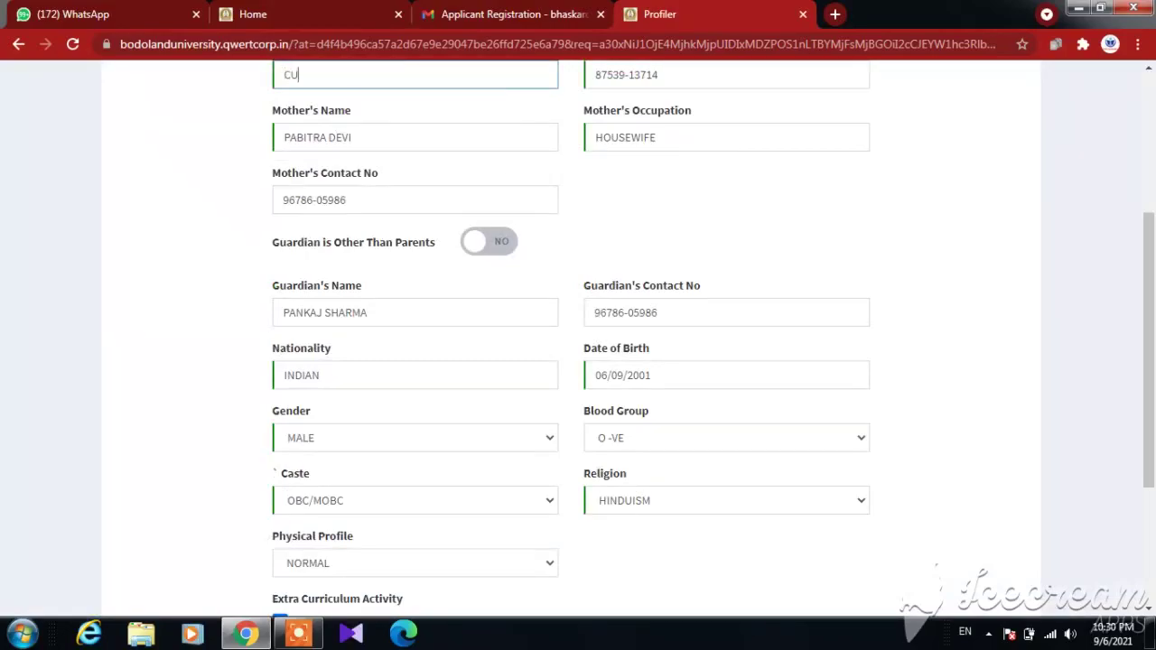
type("LVATIOIN")
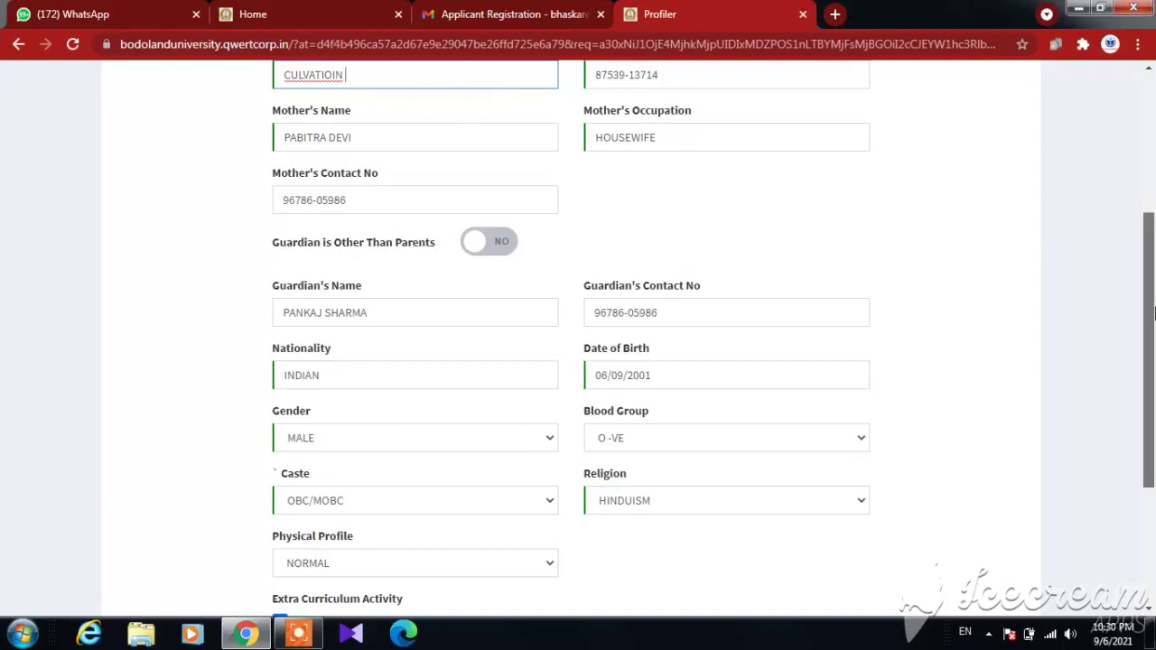
scroll(1155, 486, "down", 3)
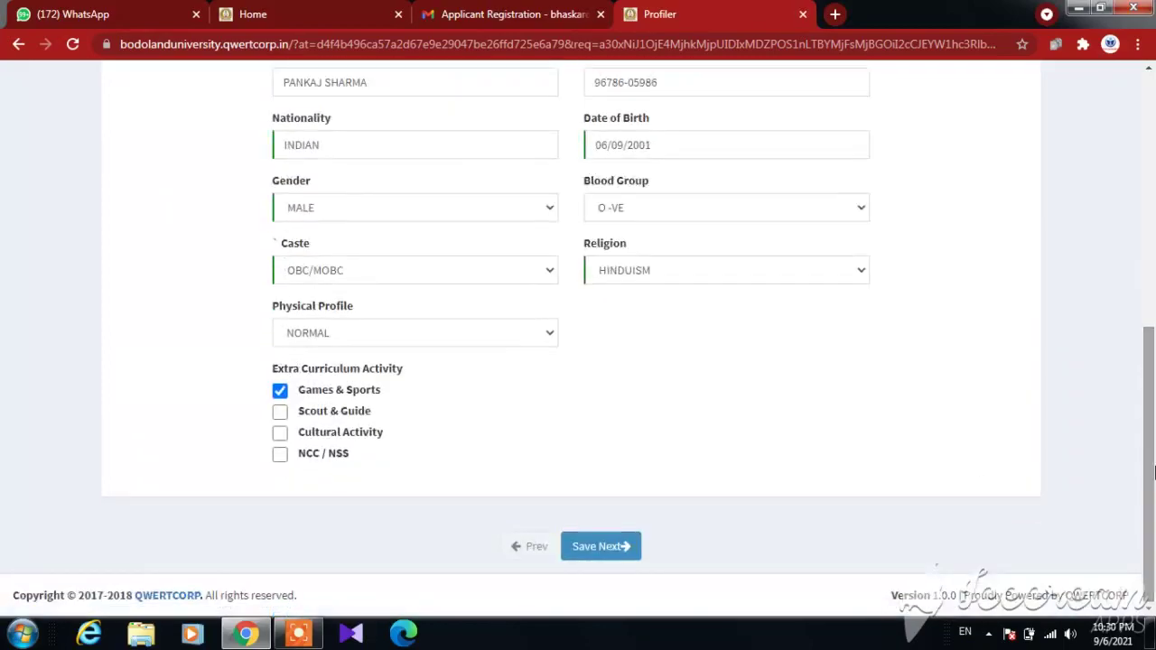
Save again and retype the guardian's name that failed validation.
left_click(588, 558)
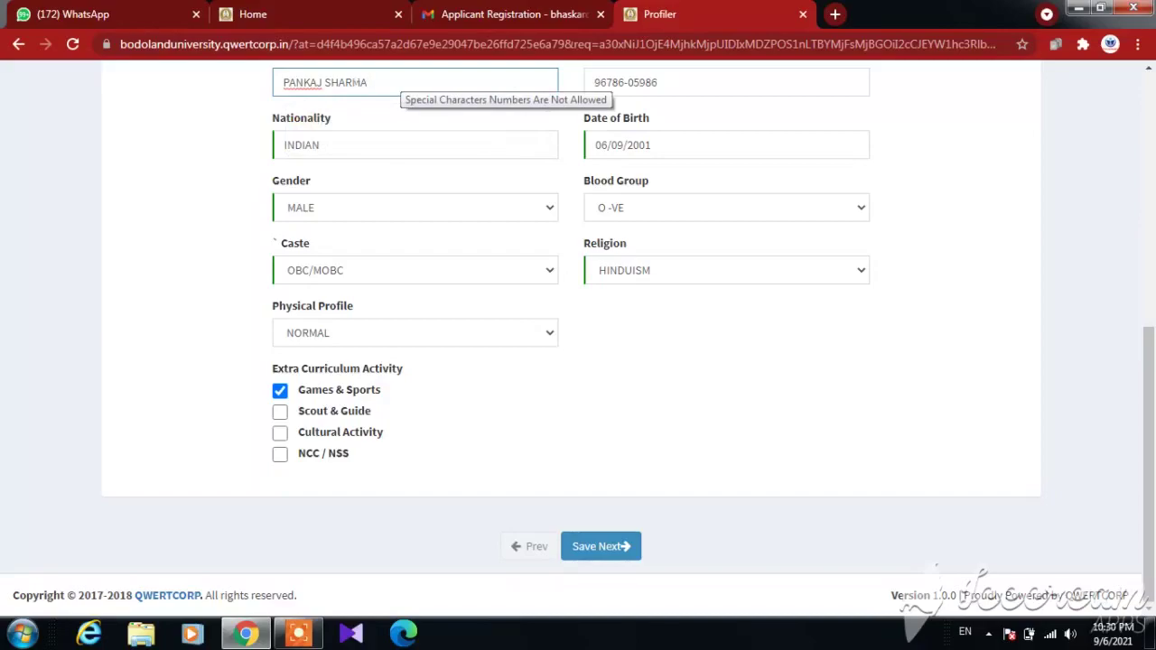
key("BackSpace")
key("BackSpace")
key("BackSpace")
key("BackSpace")
key("BackSpace")
key("BackSpace")
key("BackSpace")
key("BackSpace")
key("BackSpace")
key("BackSpace")
key("BackSpace")
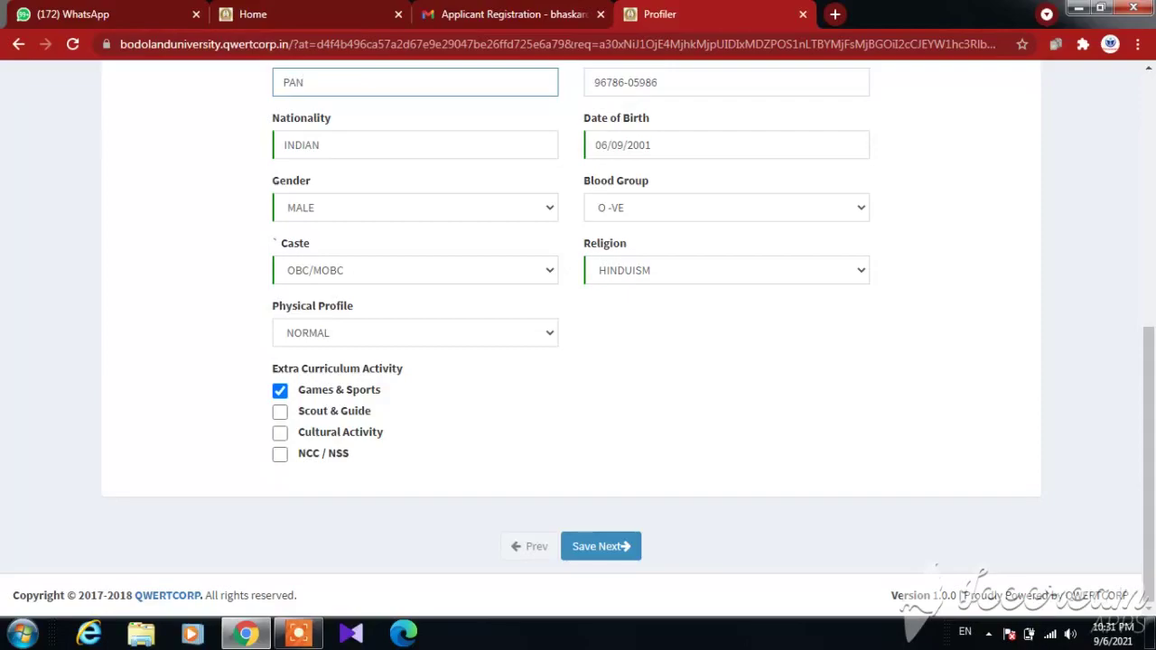
Save the personal details and scroll through the Address step's fields.
left_click(614, 547)
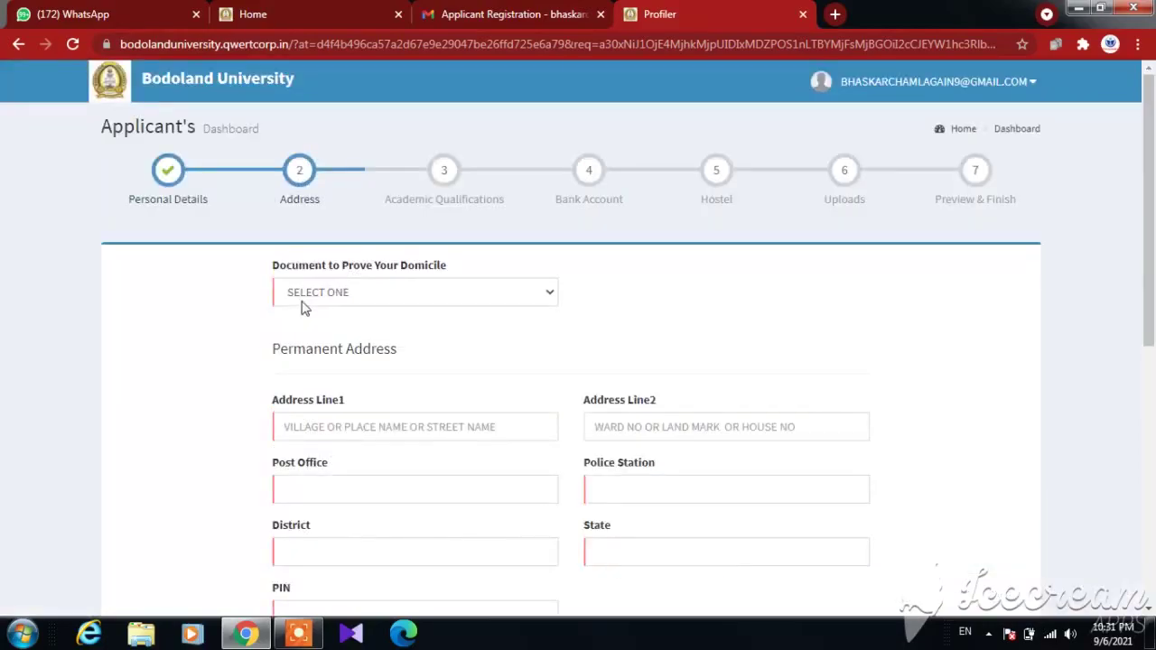
left_click_drag(1143, 204, 1153, 407)
scroll(1153, 406, "down", 1)
scroll(1153, 409, "up", 2)
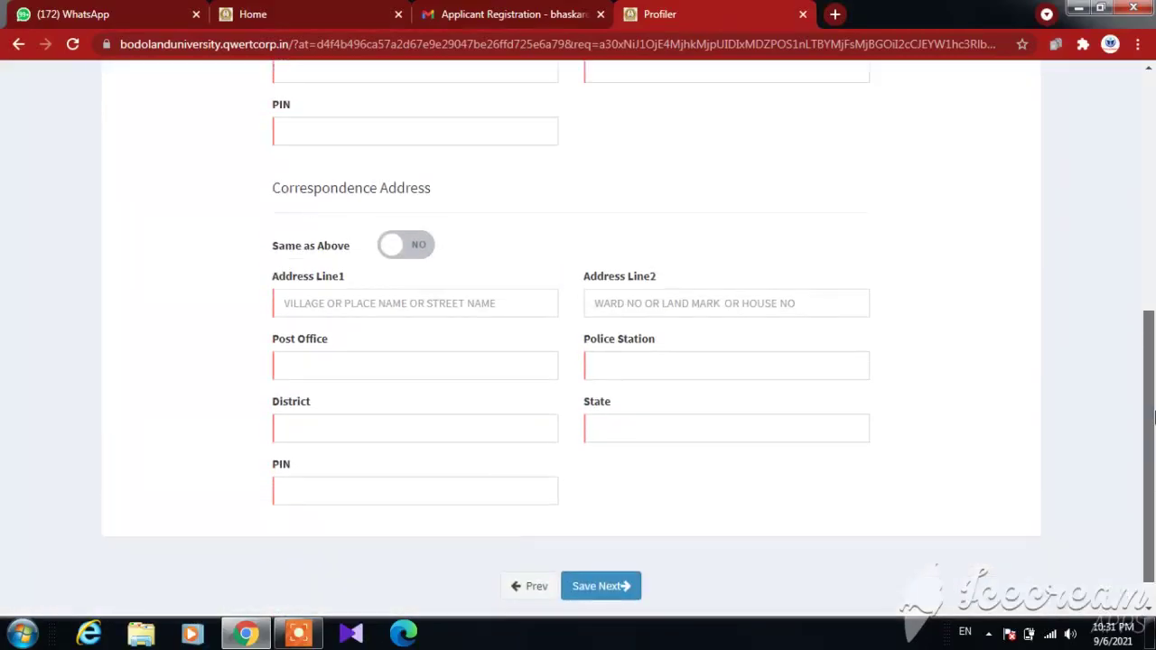
scroll(1155, 410, "up", 4)
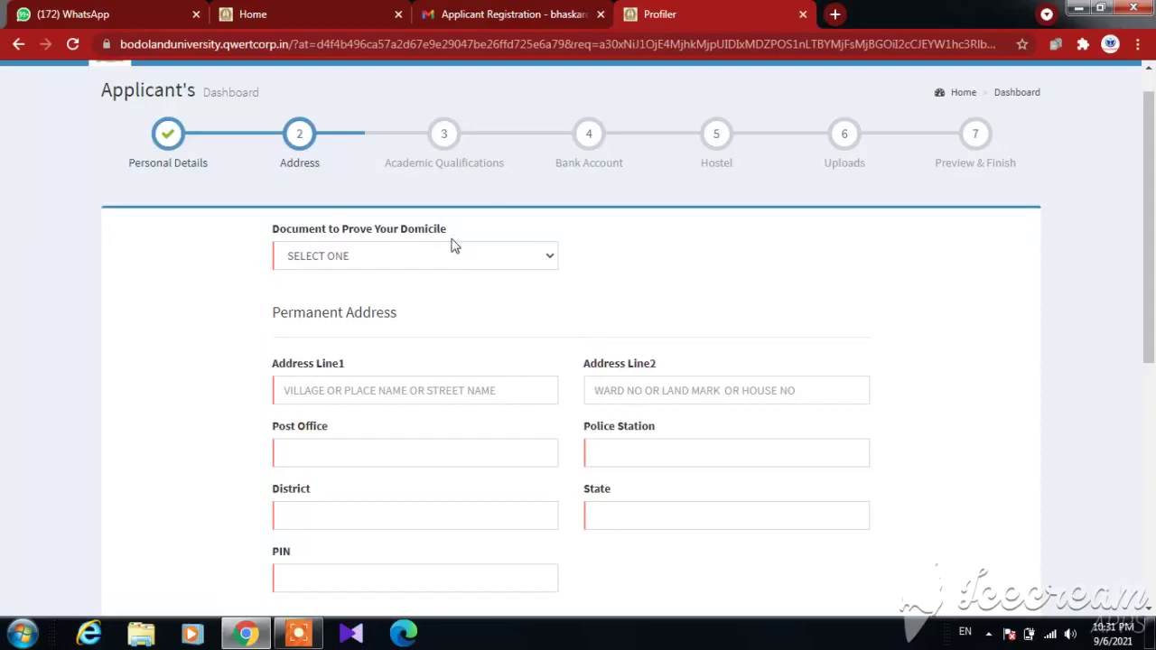
Check the Document to Prove Your Domicile list without choosing, leaving the address fields blank.
left_click(374, 261)
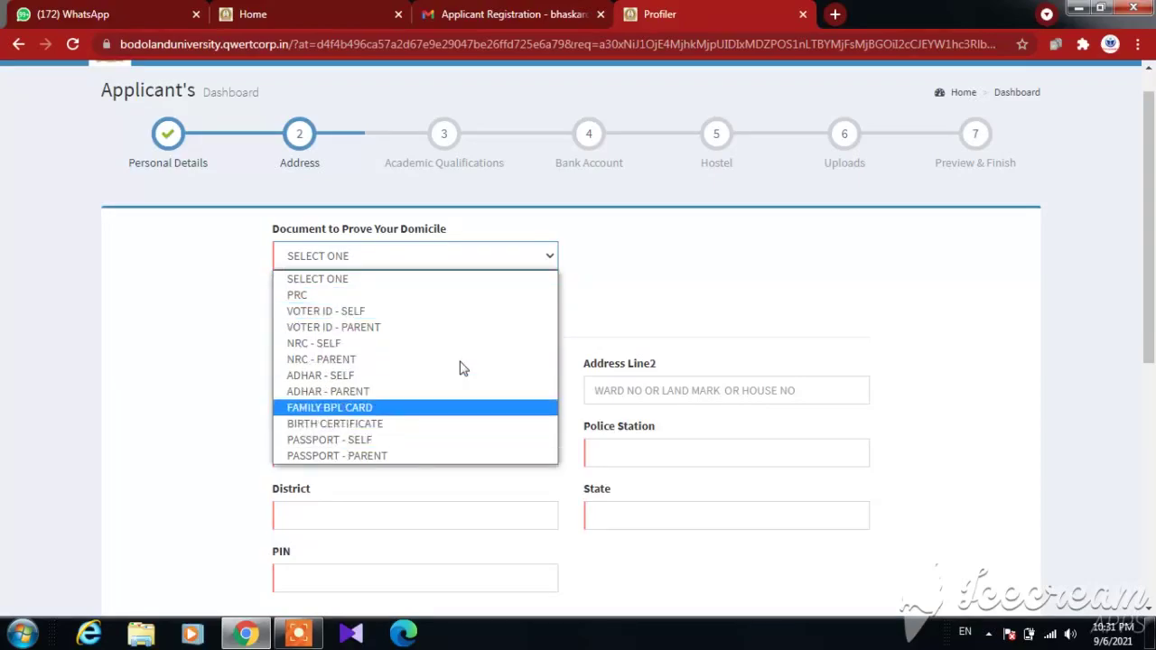
left_click(647, 341)
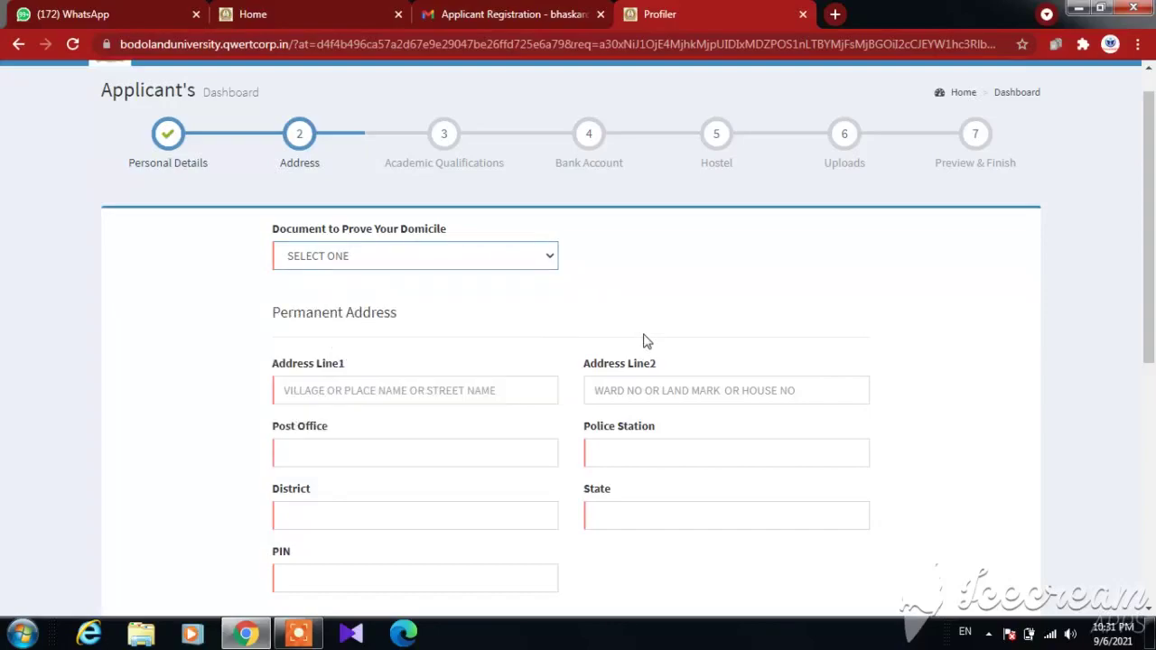
left_click_drag(1154, 160, 1154, 397)
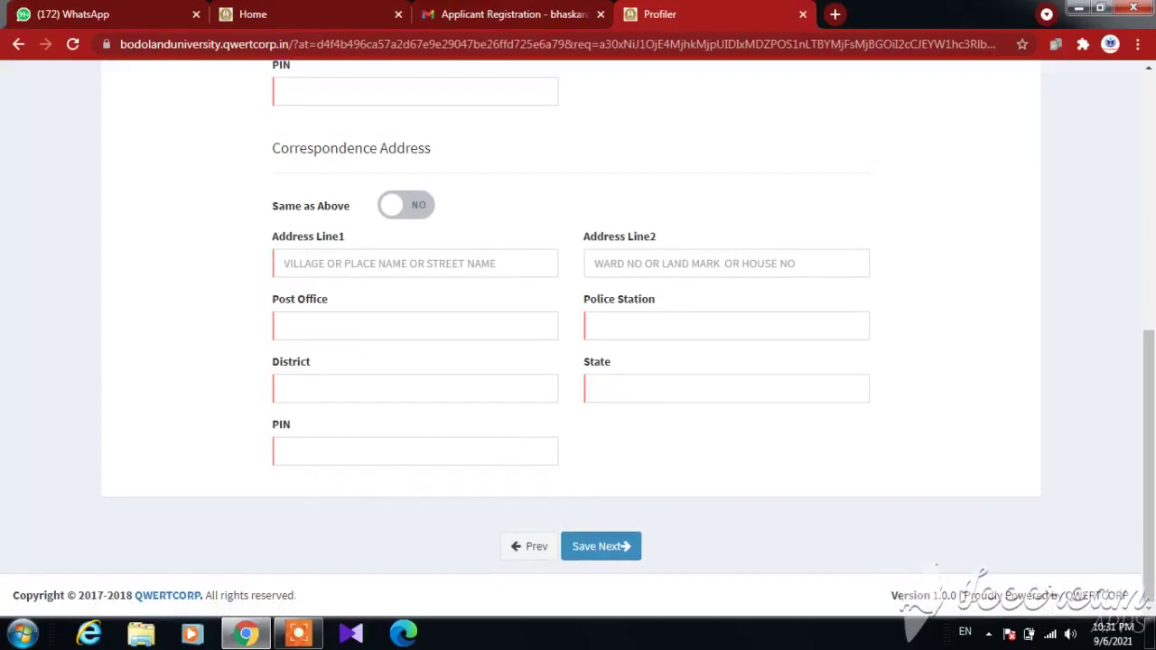
mouse_move(298, 632)
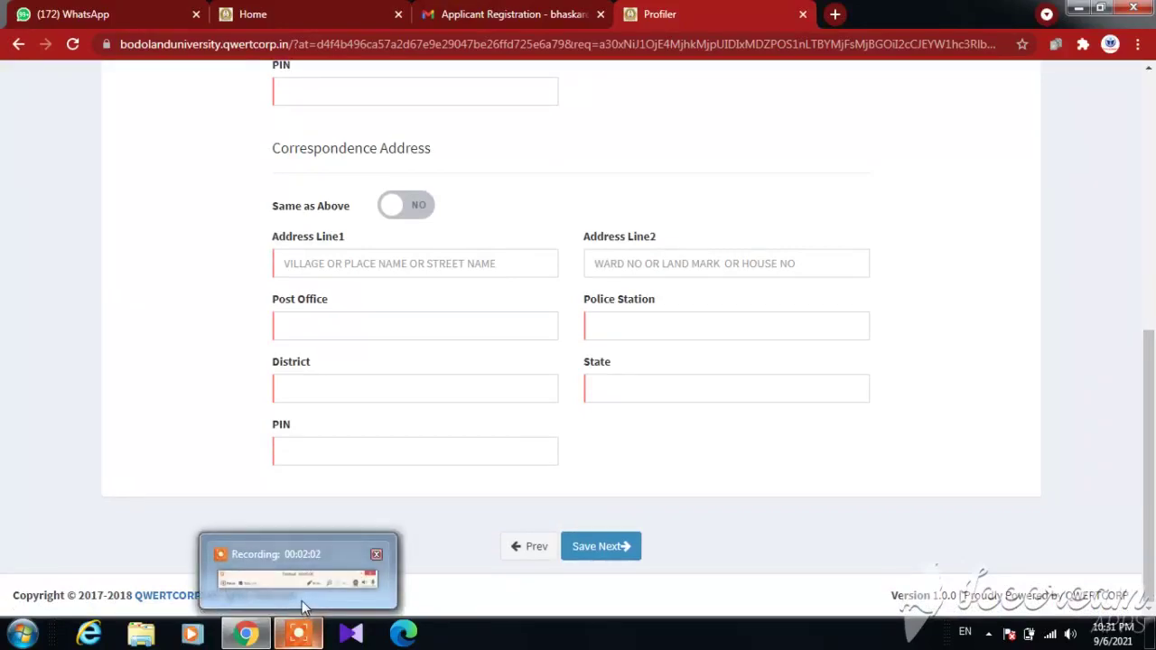